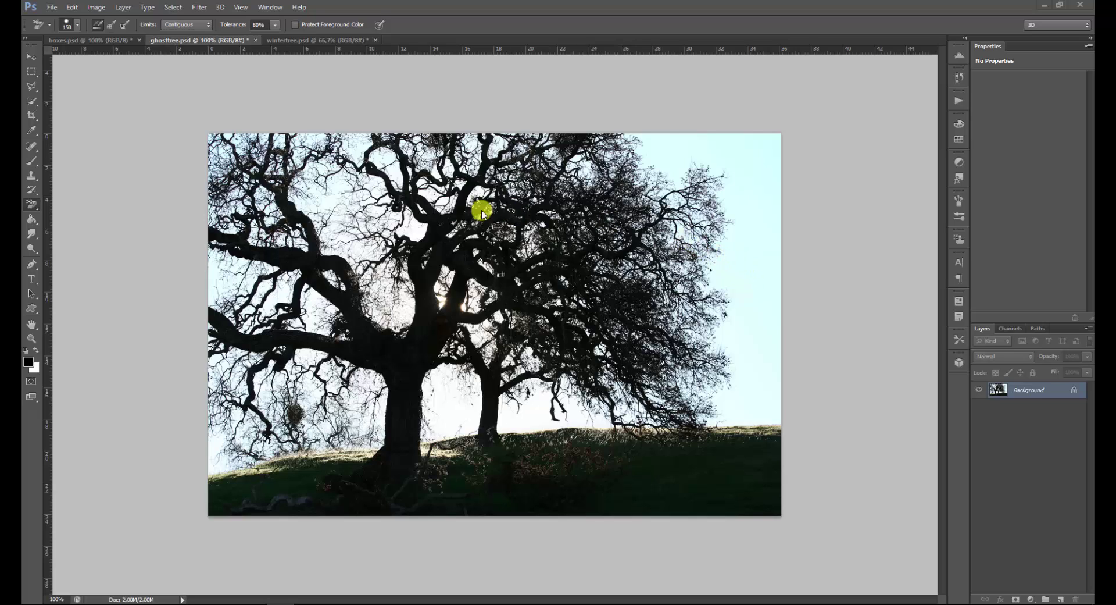
# Step: Set the Background Eraser Tool's tolerance to 50% with Contiguous limits, and switch to boxes.psd
pyautogui.click(30, 205)
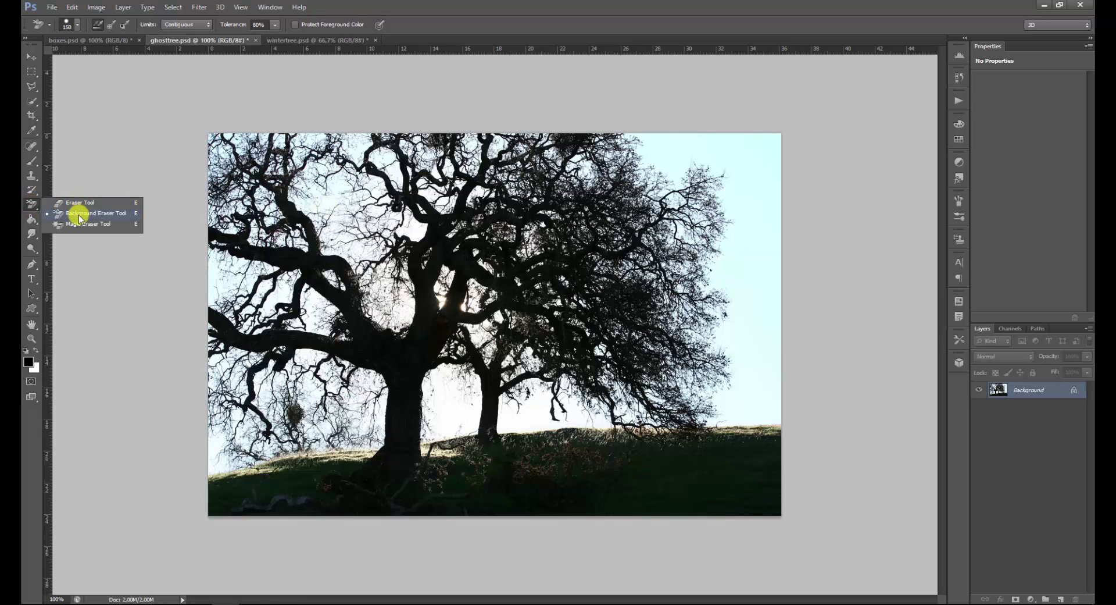
pyautogui.click(30, 204)
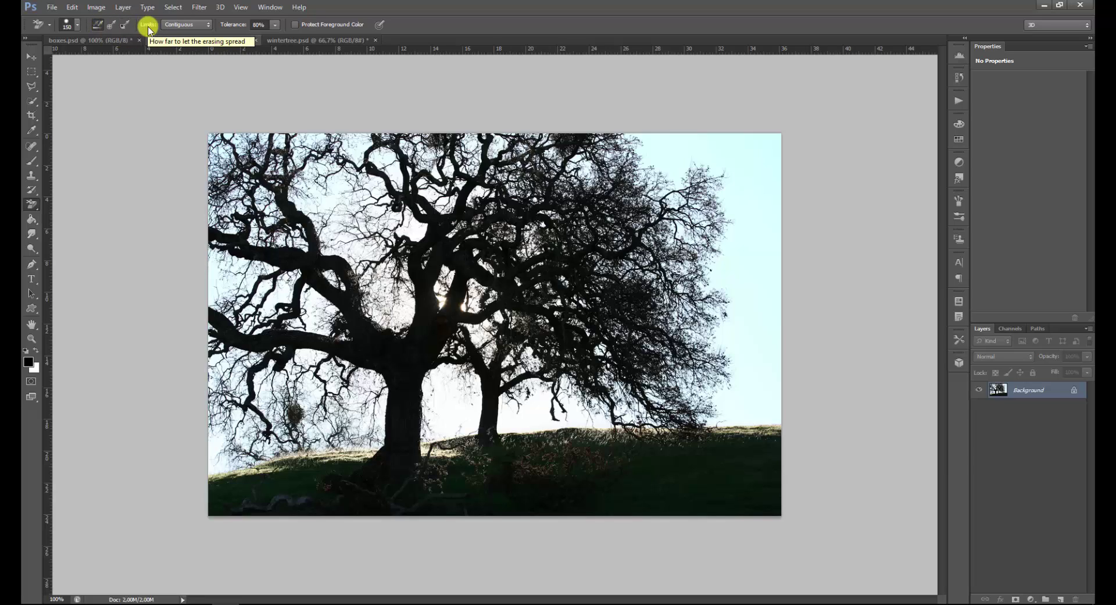
pyautogui.click(189, 25)
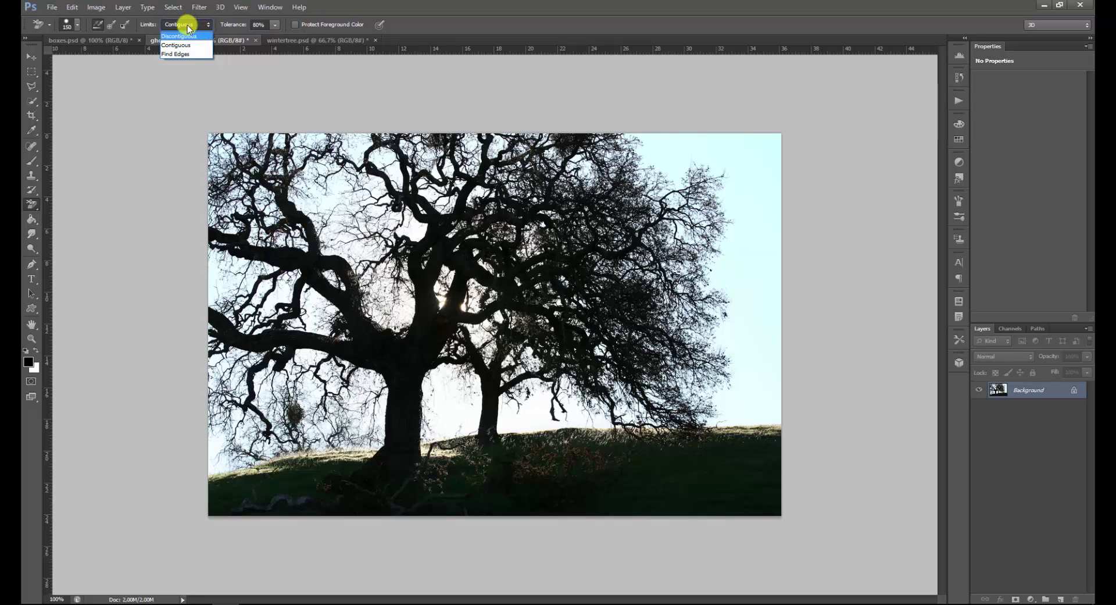
pyautogui.click(187, 26)
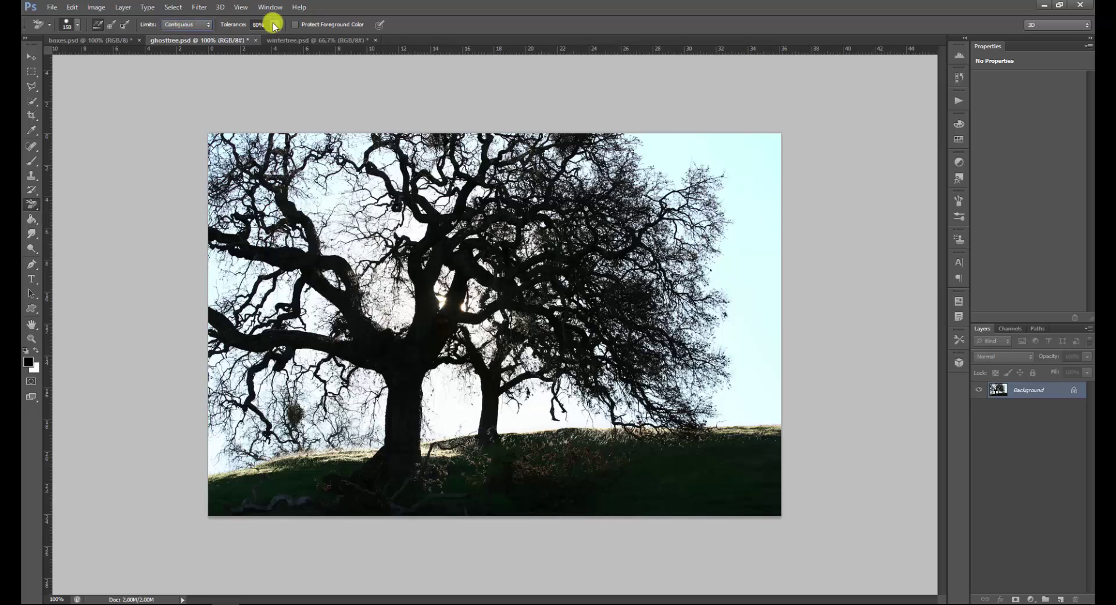
pyautogui.moveTo(274, 25); pyautogui.dragTo(241, 42)
pyautogui.moveTo(239, 40); pyautogui.dragTo(243, 41)
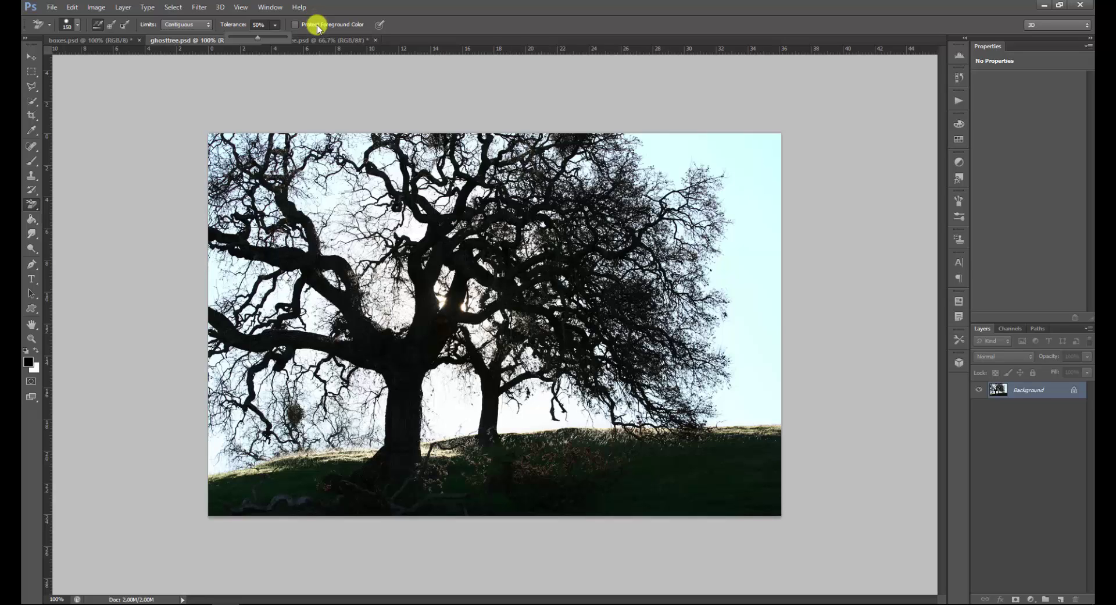
pyautogui.click(174, 42)
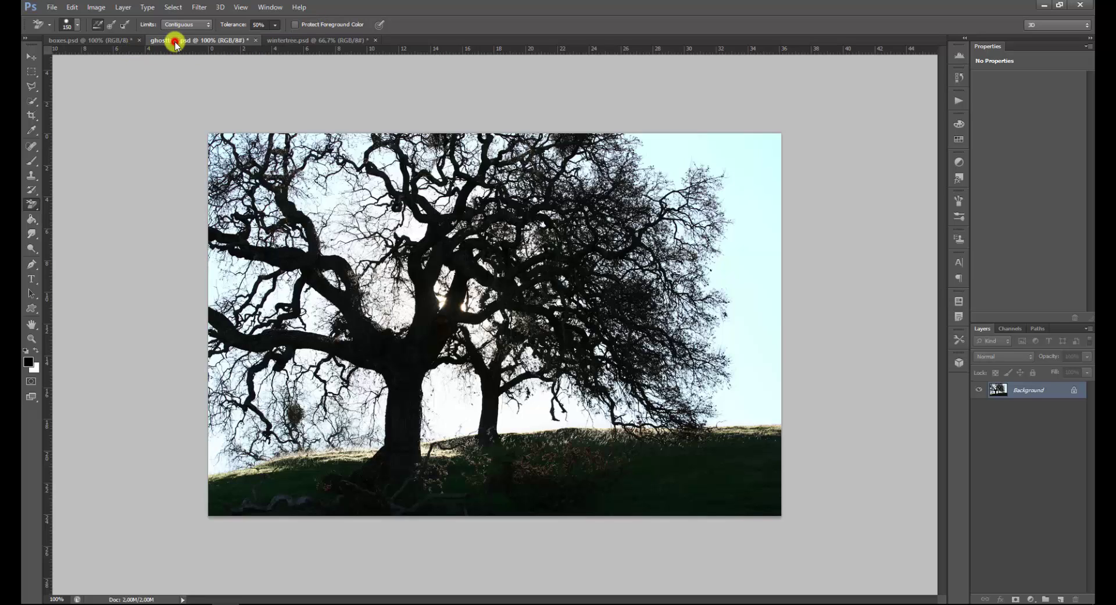
pyautogui.click(115, 42)
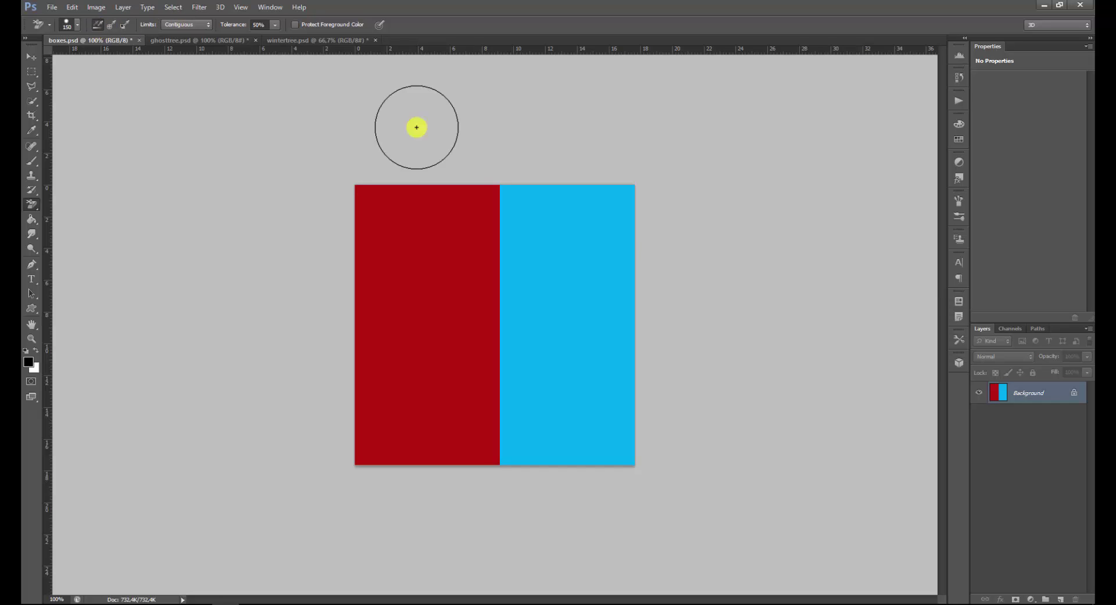
# Step: Try erasing the upper part of the blue box along the red edge with continuous sampling, and undo the erasing
pyautogui.click(544, 219)
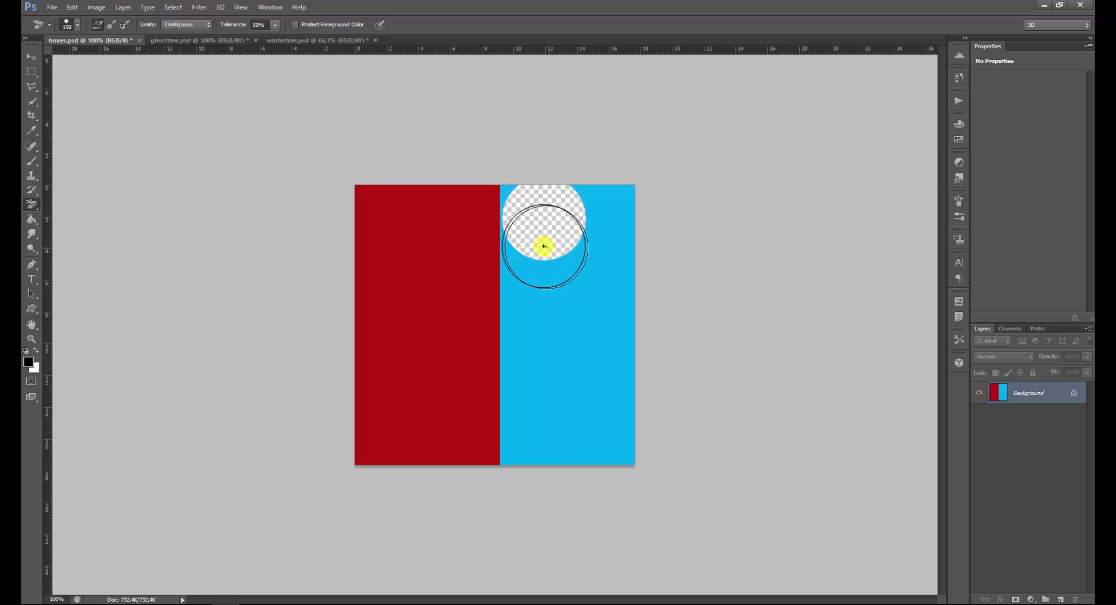
pyautogui.moveTo(511, 229)
pyautogui.mouseDown()
pyautogui.moveTo(507, 192)
pyautogui.moveTo(512, 261)
pyautogui.moveTo(562, 264)
pyautogui.moveTo(538, 230)
pyautogui.mouseUp()
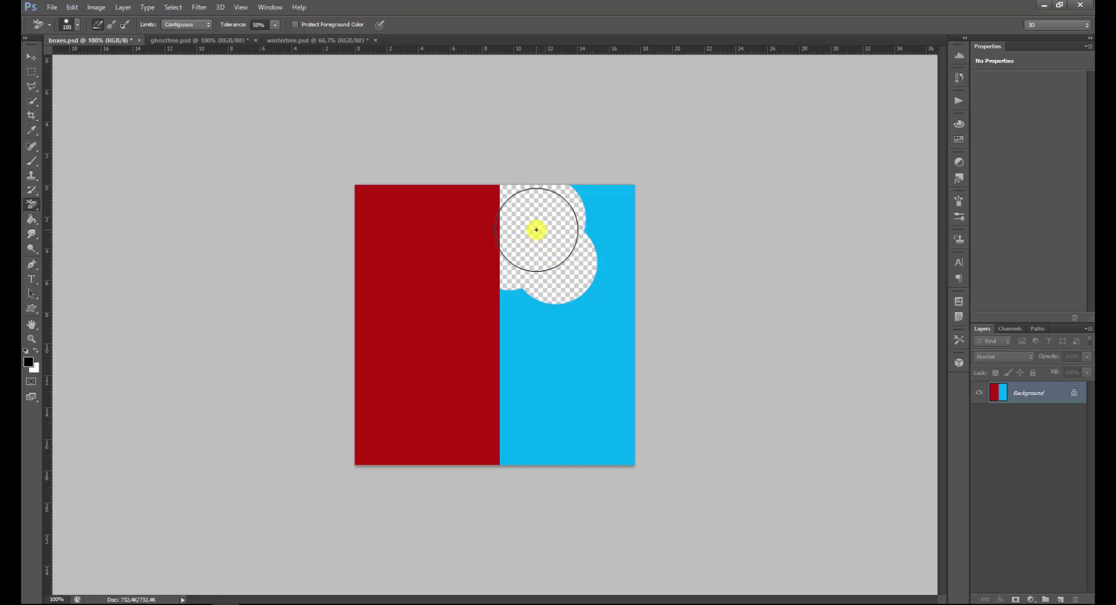
pyautogui.moveTo(502, 219)
pyautogui.mouseDown()
pyautogui.moveTo(462, 209)
pyautogui.moveTo(426, 233)
pyautogui.moveTo(395, 233)
pyautogui.moveTo(395, 252)
pyautogui.moveTo(460, 256)
pyautogui.moveTo(427, 207)
pyautogui.moveTo(390, 193)
pyautogui.moveTo(527, 247)
pyautogui.moveTo(532, 283)
pyautogui.mouseUp()
pyautogui.hotkey('ctrl', 'z')
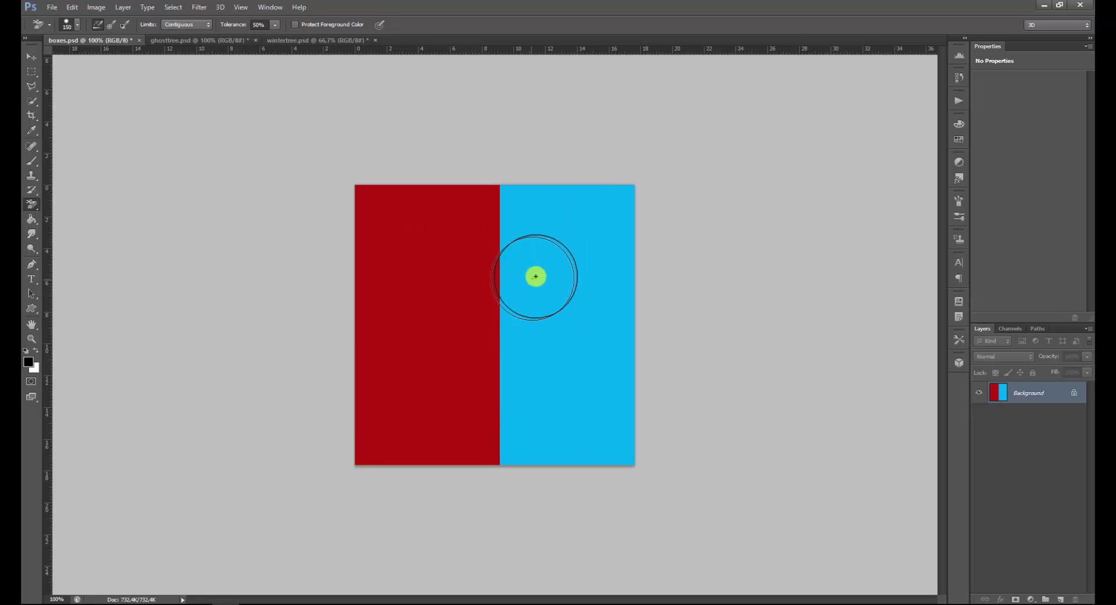
# Step: Set the Background Eraser to sample once and reduce its brush size to 80
pyautogui.click(113, 23)
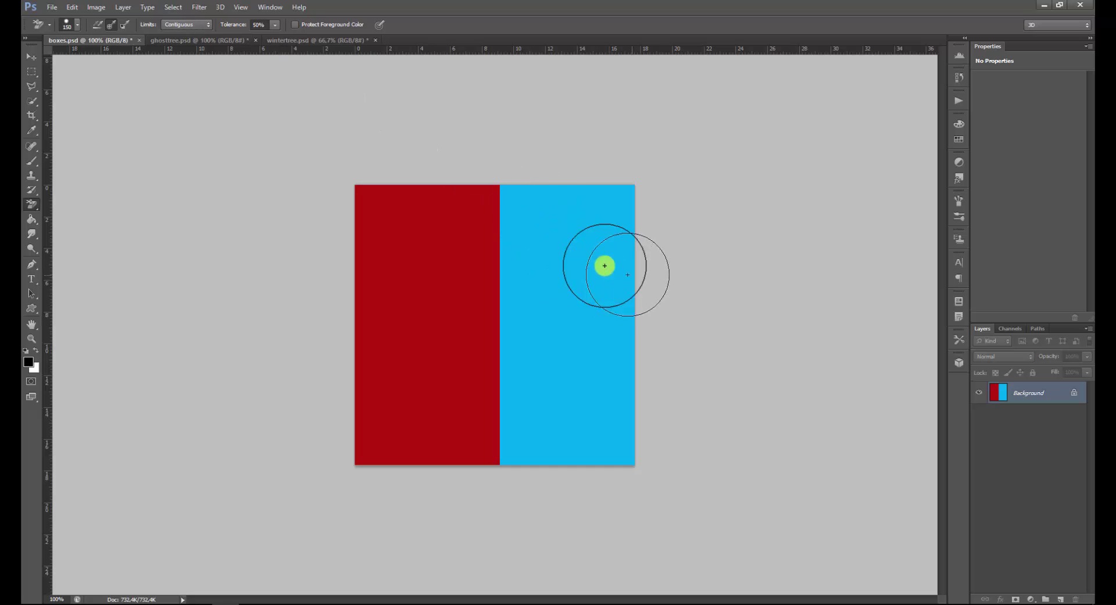
pyautogui.press('[')
pyautogui.press('[')
pyautogui.press('[')
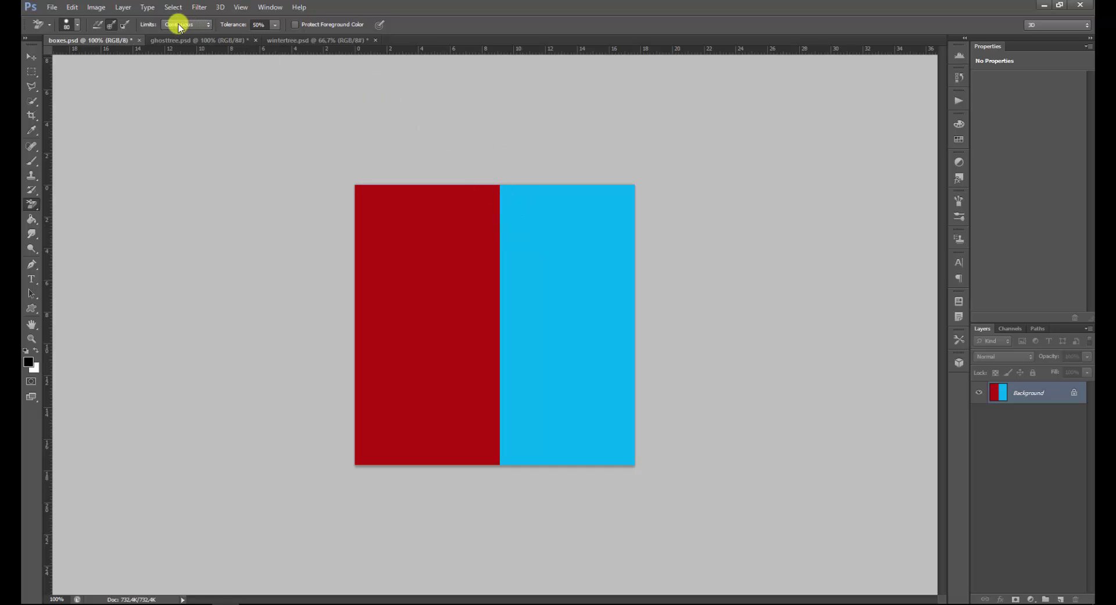
pyautogui.click(112, 25)
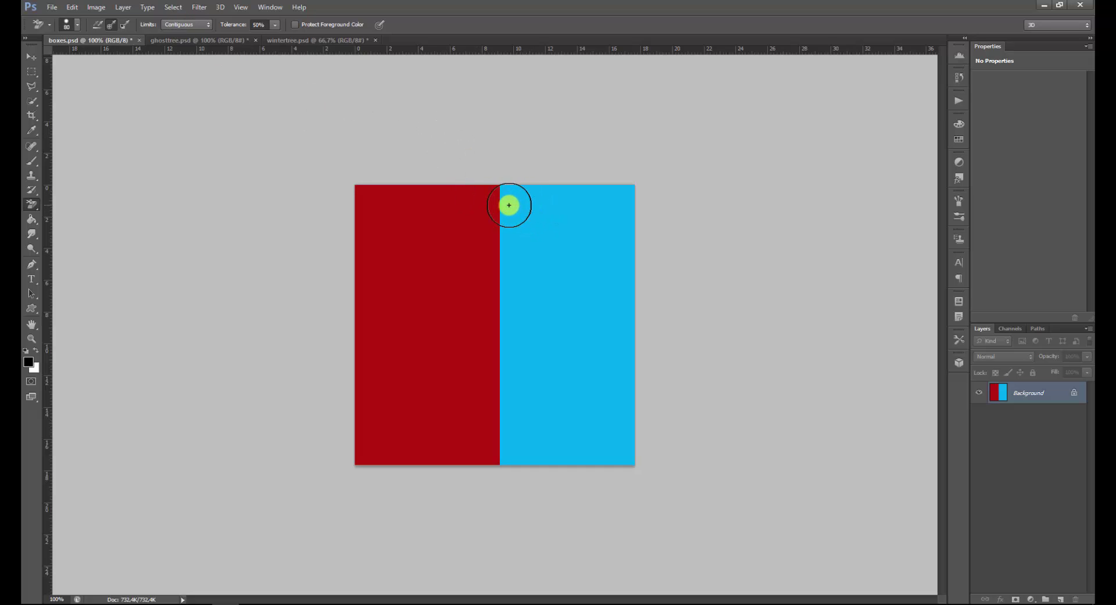
# Step: Erase the upper part of the blue box up to the red border, starting the strokes on blue
pyautogui.moveTo(533, 213)
pyautogui.mouseDown()
pyautogui.moveTo(503, 192)
pyautogui.moveTo(511, 269)
pyautogui.mouseUp()
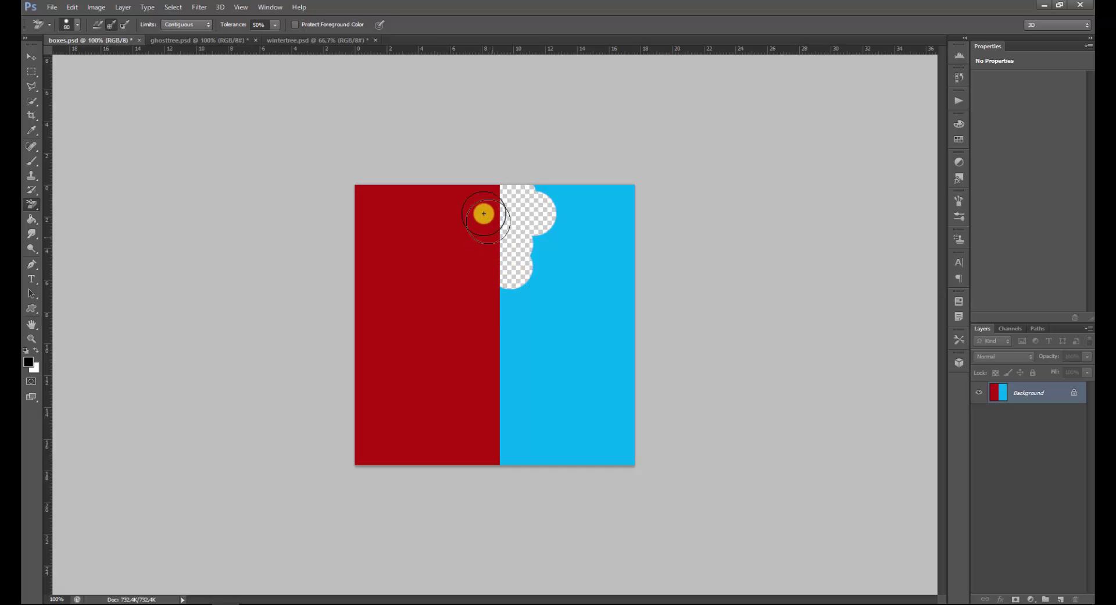
pyautogui.moveTo(476, 218)
pyautogui.mouseDown()
pyautogui.moveTo(488, 194)
pyautogui.moveTo(509, 210)
pyautogui.mouseUp()
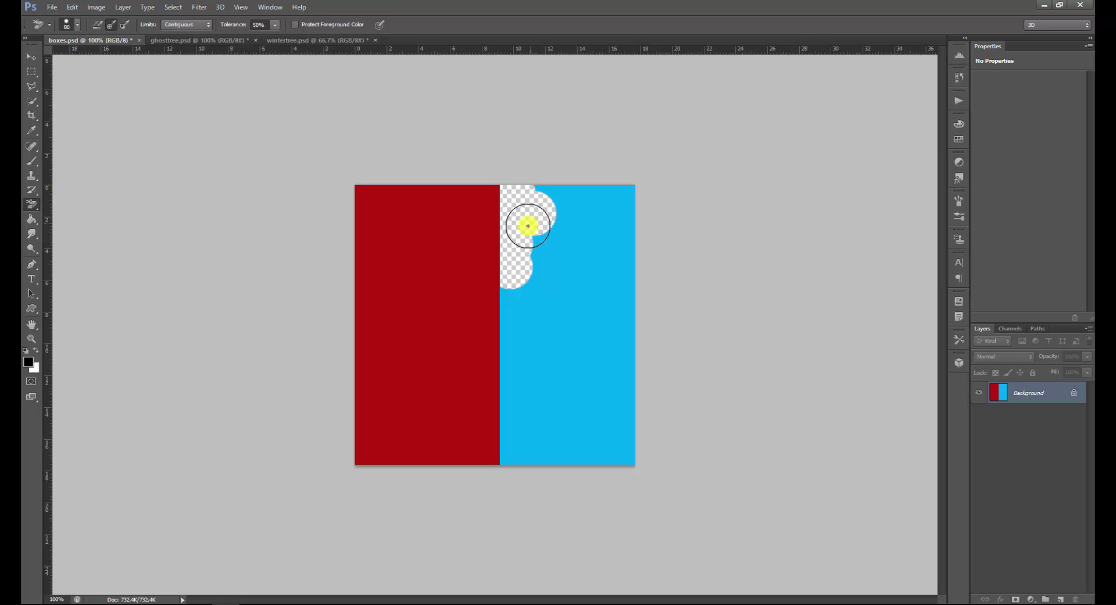
pyautogui.moveTo(540, 251)
pyautogui.mouseDown()
pyautogui.moveTo(525, 275)
pyautogui.moveTo(543, 268)
pyautogui.moveTo(532, 264)
pyautogui.moveTo(553, 269)
pyautogui.moveTo(550, 243)
pyautogui.moveTo(569, 239)
pyautogui.moveTo(554, 213)
pyautogui.moveTo(565, 207)
pyautogui.moveTo(531, 204)
pyautogui.mouseUp()
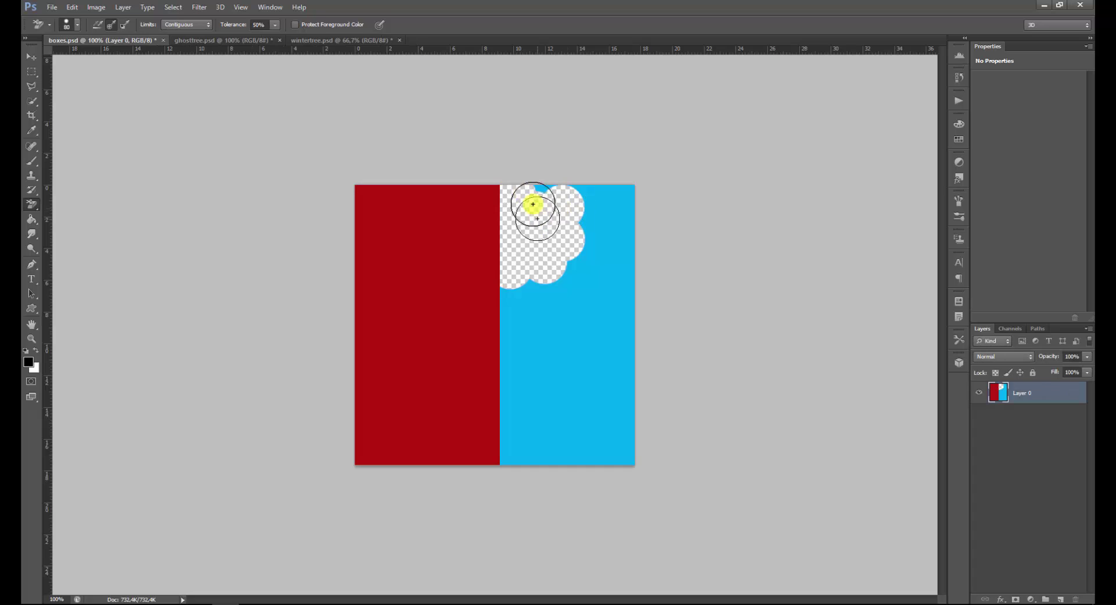
# Step: Set the eraser limits to Discontiguous and erase a larger area of the blue box's upper half
pyautogui.click(208, 25)
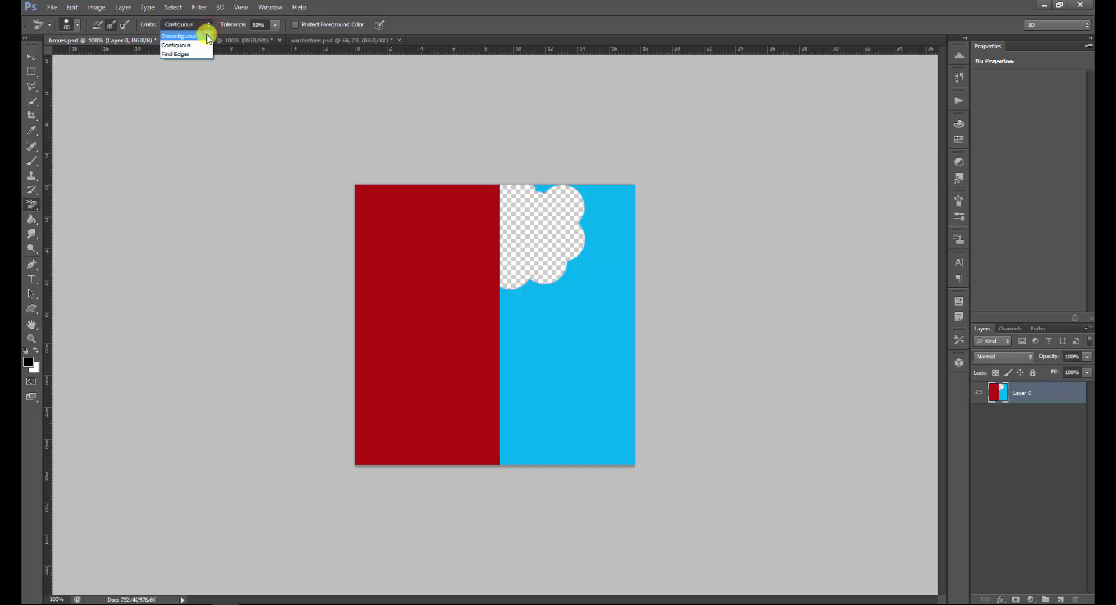
pyautogui.click(207, 37)
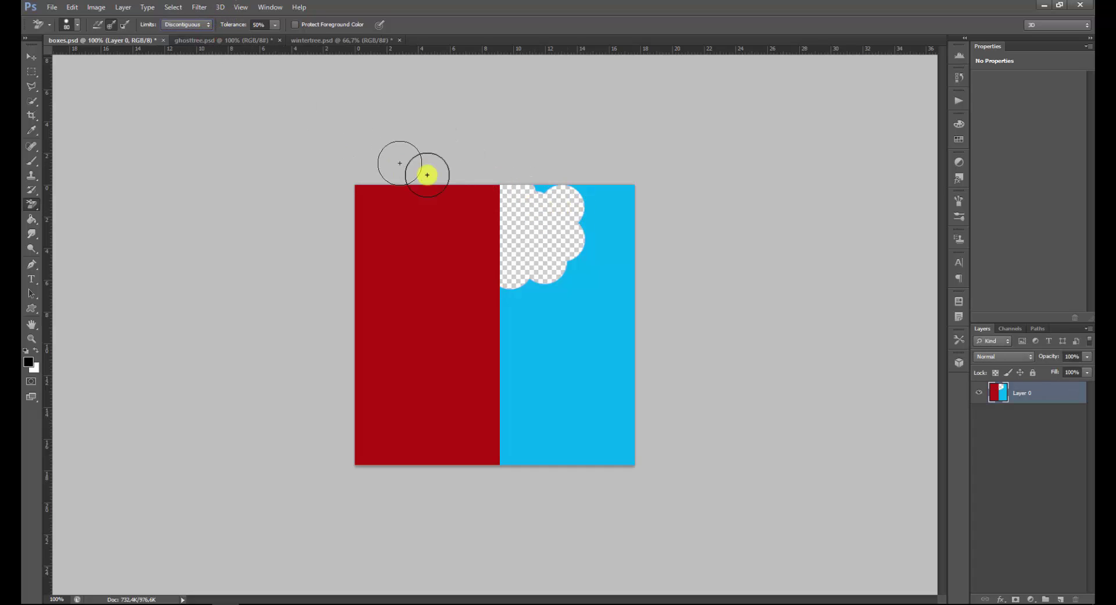
pyautogui.moveTo(536, 307)
pyautogui.mouseDown()
pyautogui.moveTo(538, 270)
pyautogui.moveTo(554, 270)
pyautogui.moveTo(553, 294)
pyautogui.moveTo(562, 252)
pyautogui.moveTo(568, 279)
pyautogui.moveTo(570, 218)
pyautogui.moveTo(545, 197)
pyautogui.moveTo(574, 193)
pyautogui.moveTo(576, 293)
pyautogui.moveTo(558, 297)
pyautogui.moveTo(499, 220)
pyautogui.moveTo(475, 249)
pyautogui.moveTo(464, 266)
pyautogui.moveTo(500, 266)
pyautogui.moveTo(501, 287)
pyautogui.moveTo(533, 284)
pyautogui.moveTo(499, 307)
pyautogui.moveTo(544, 304)
pyautogui.moveTo(557, 248)
pyautogui.mouseUp()
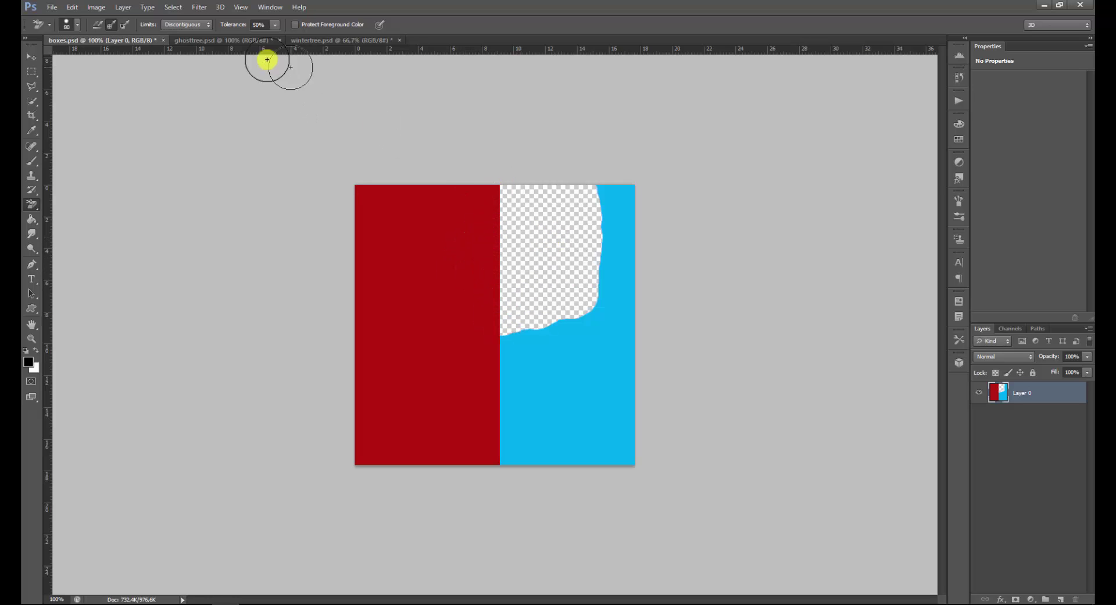
# Step: Switch to ghosttree.psd and set the Background Eraser to continuous sampling with Contiguous limits
pyautogui.click(206, 39)
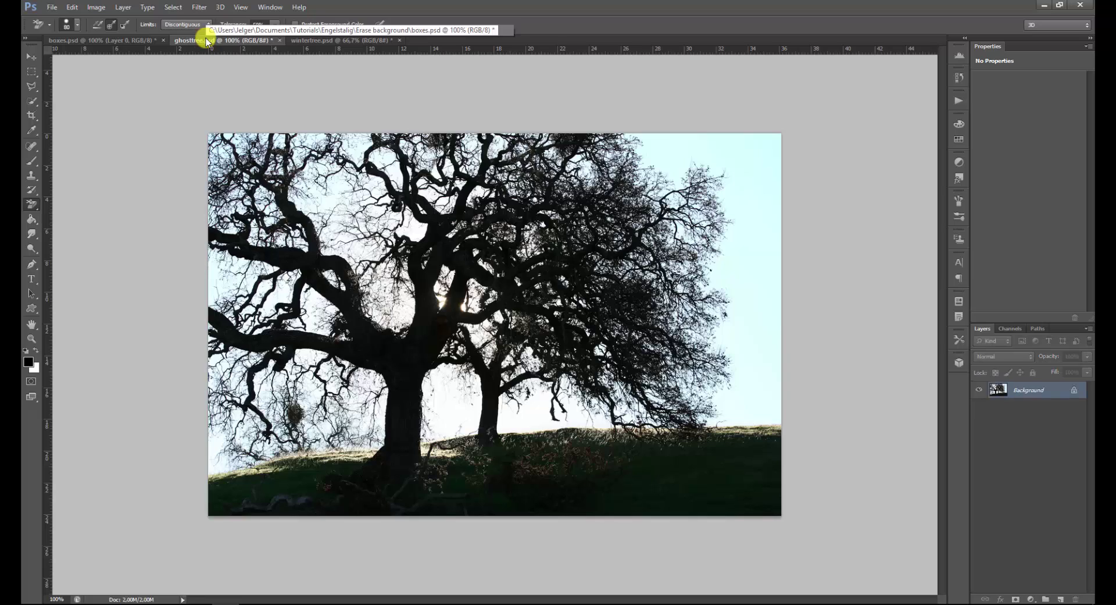
pyautogui.click(95, 25)
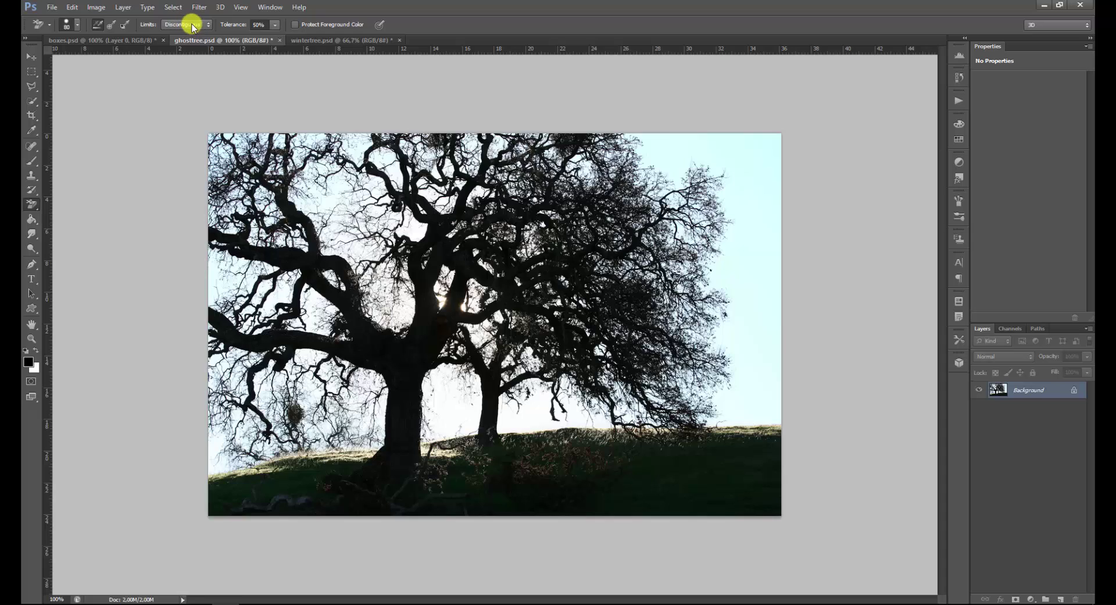
pyautogui.click(193, 27)
pyautogui.click(193, 41)
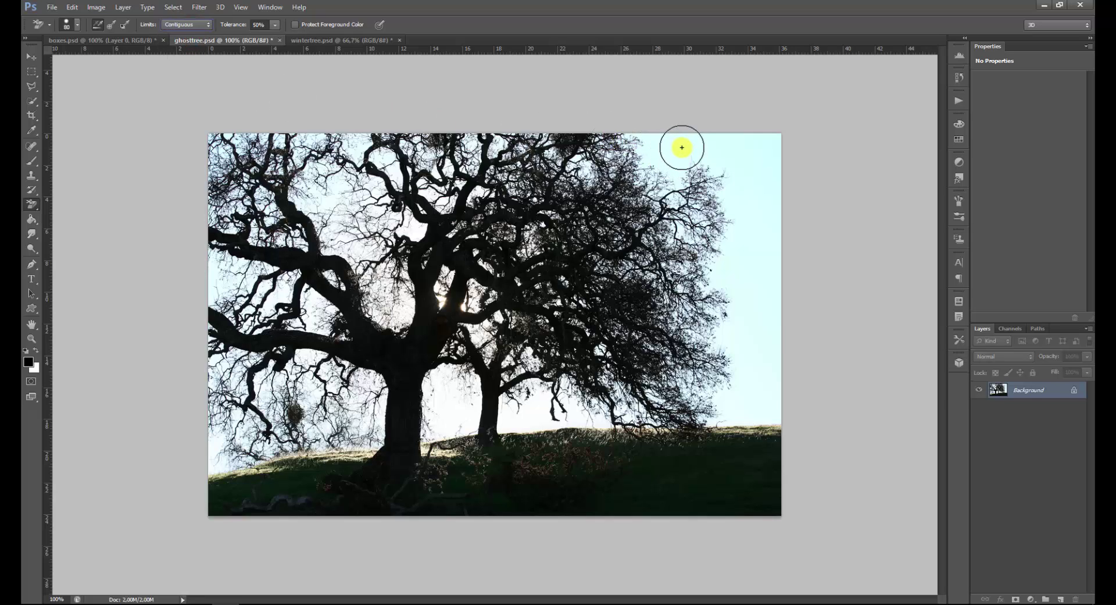
# Step: Try erasing the sky beside the tree's right-hand branches with a brush size of 125
pyautogui.click(756, 197)
pyautogui.press(']')
pyautogui.press(']')
pyautogui.click(739, 182)
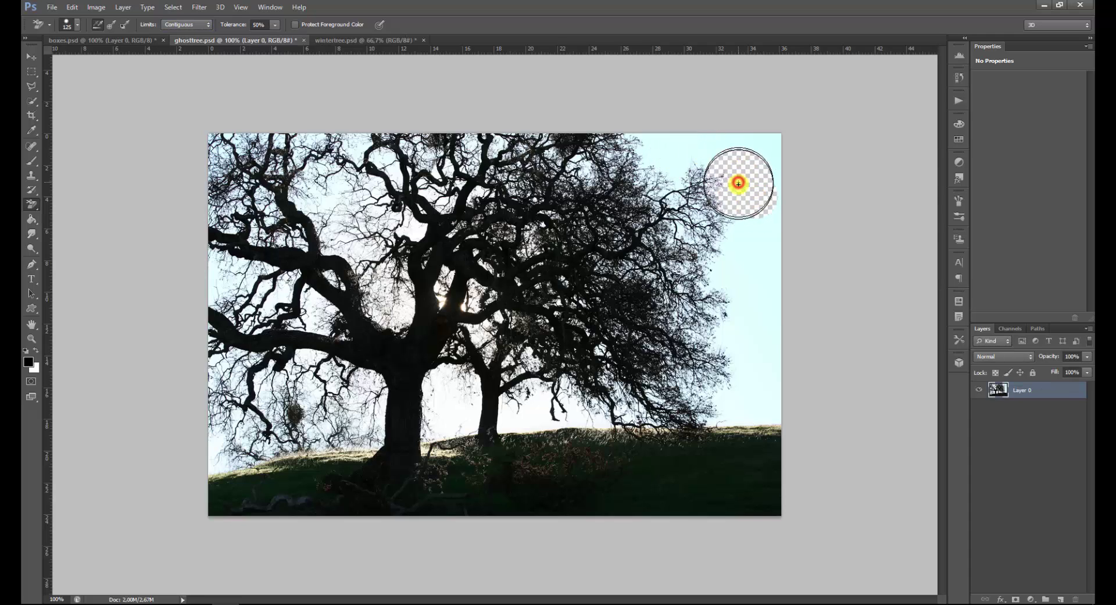
pyautogui.moveTo(745, 228)
pyautogui.mouseDown()
pyautogui.moveTo(715, 274)
pyautogui.moveTo(732, 269)
pyautogui.moveTo(745, 305)
pyautogui.moveTo(741, 326)
pyautogui.moveTo(723, 334)
pyautogui.moveTo(748, 312)
pyautogui.moveTo(767, 264)
pyautogui.moveTo(766, 197)
pyautogui.moveTo(748, 164)
pyautogui.moveTo(714, 146)
pyautogui.moveTo(675, 154)
pyautogui.mouseUp()
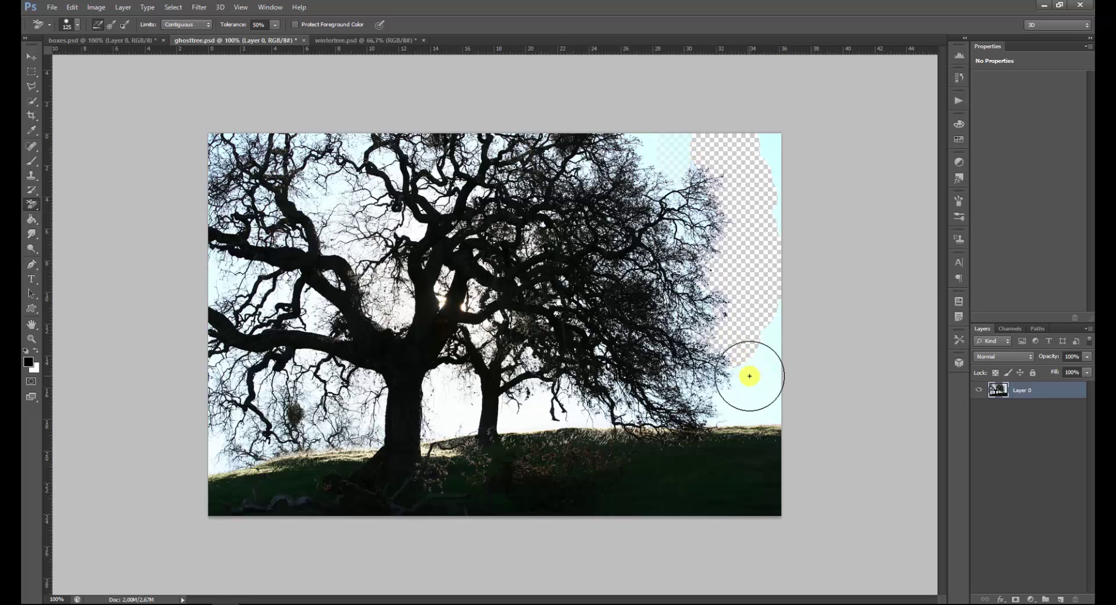
pyautogui.moveTo(750, 375); pyautogui.dragTo(718, 373)
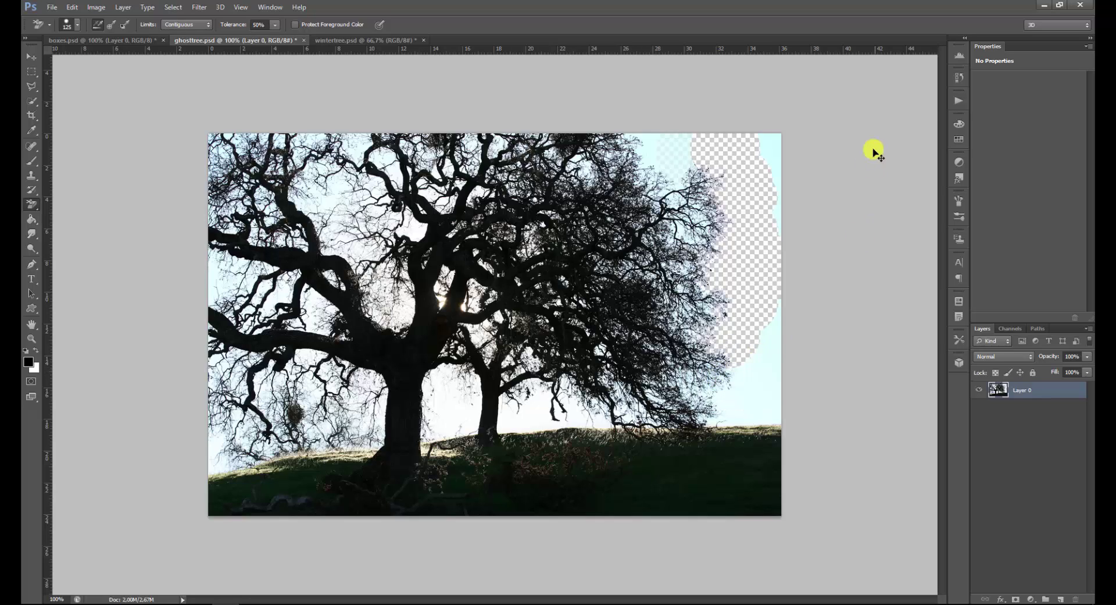
# Step: Revert the tree image to its Open history state, discarding the background erasing
pyautogui.click(959, 76)
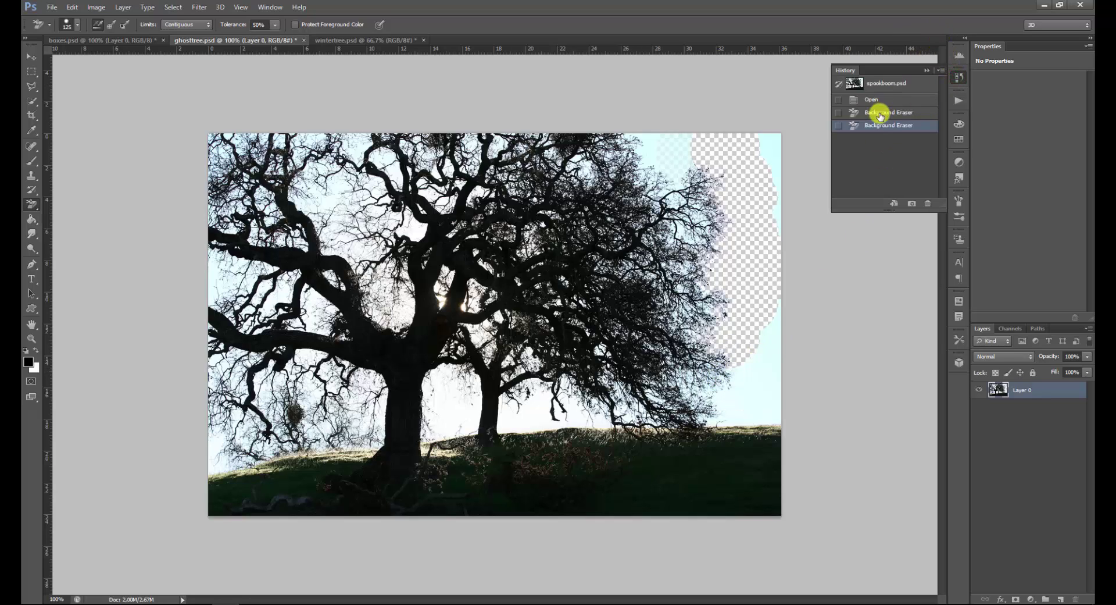
pyautogui.click(881, 113)
pyautogui.click(879, 102)
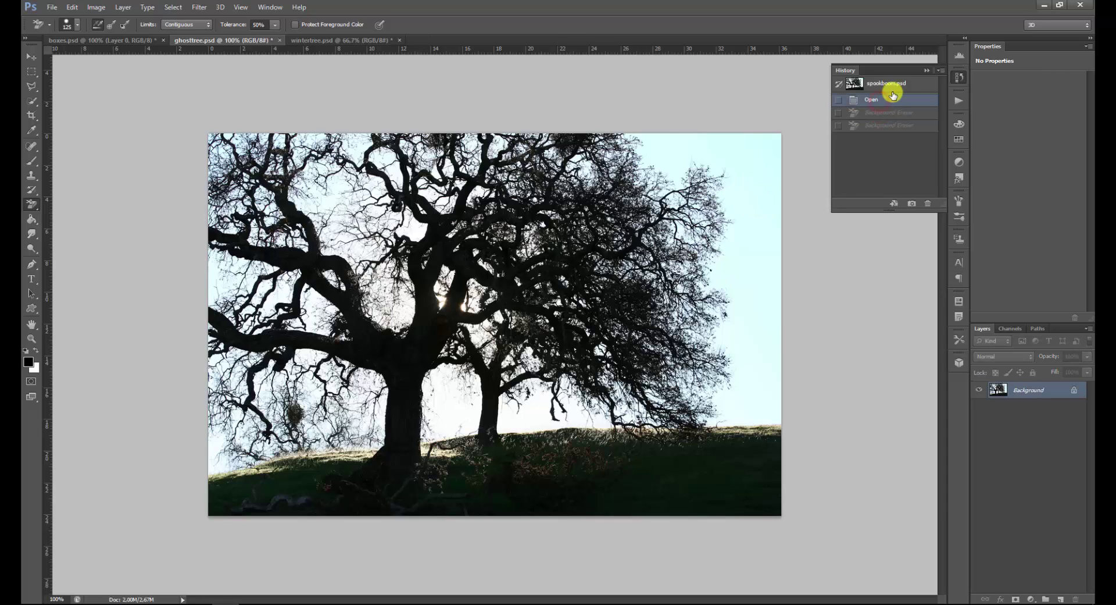
pyautogui.click(922, 69)
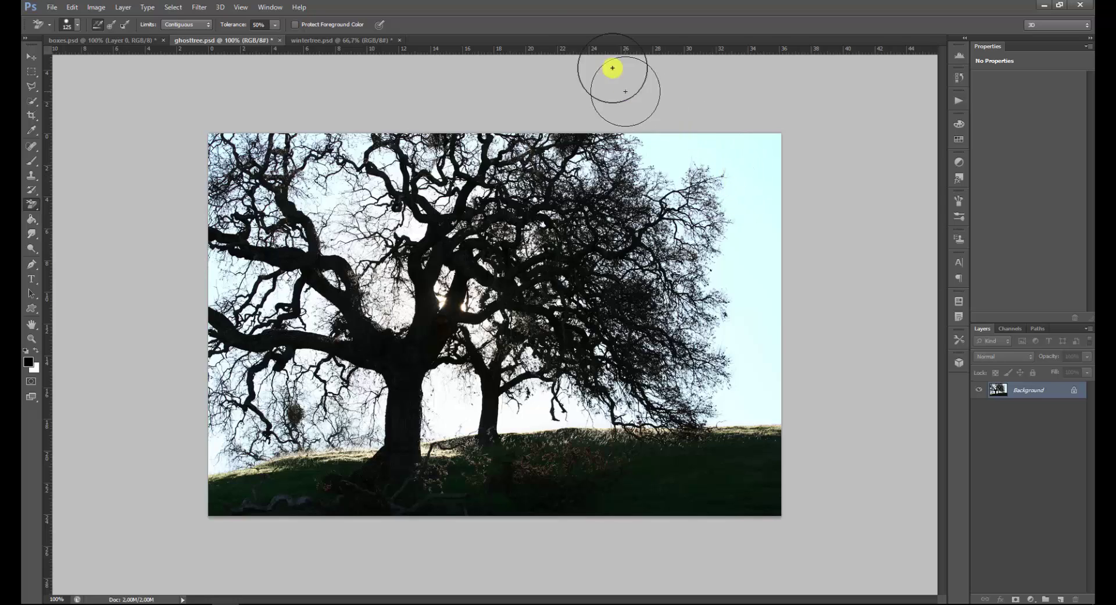
# Step: Set the eraser tolerance to 81% and try erasing the sky between the upper central branches
pyautogui.click(275, 26)
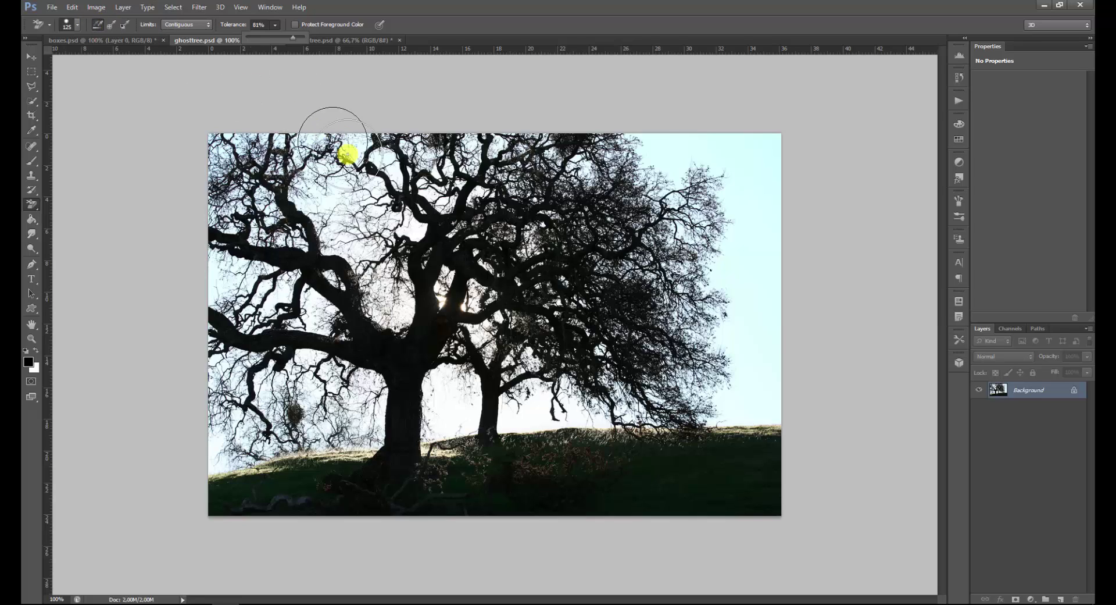
pyautogui.click(387, 200)
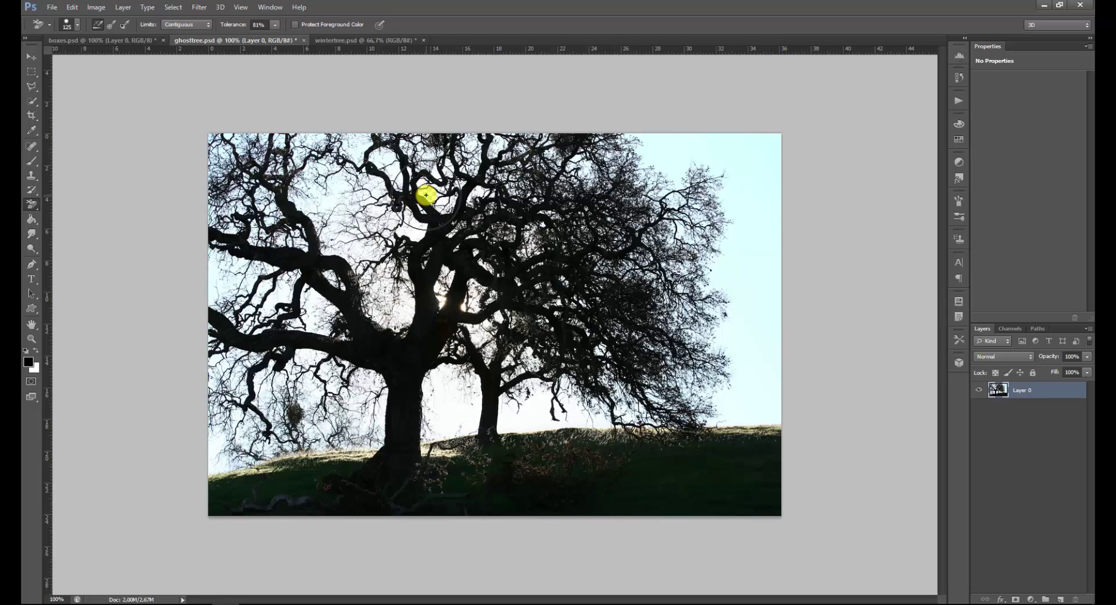
pyautogui.moveTo(426, 195)
pyautogui.mouseDown()
pyautogui.moveTo(419, 186)
pyautogui.moveTo(452, 191)
pyautogui.moveTo(423, 187)
pyautogui.moveTo(432, 195)
pyautogui.moveTo(414, 232)
pyautogui.mouseUp()
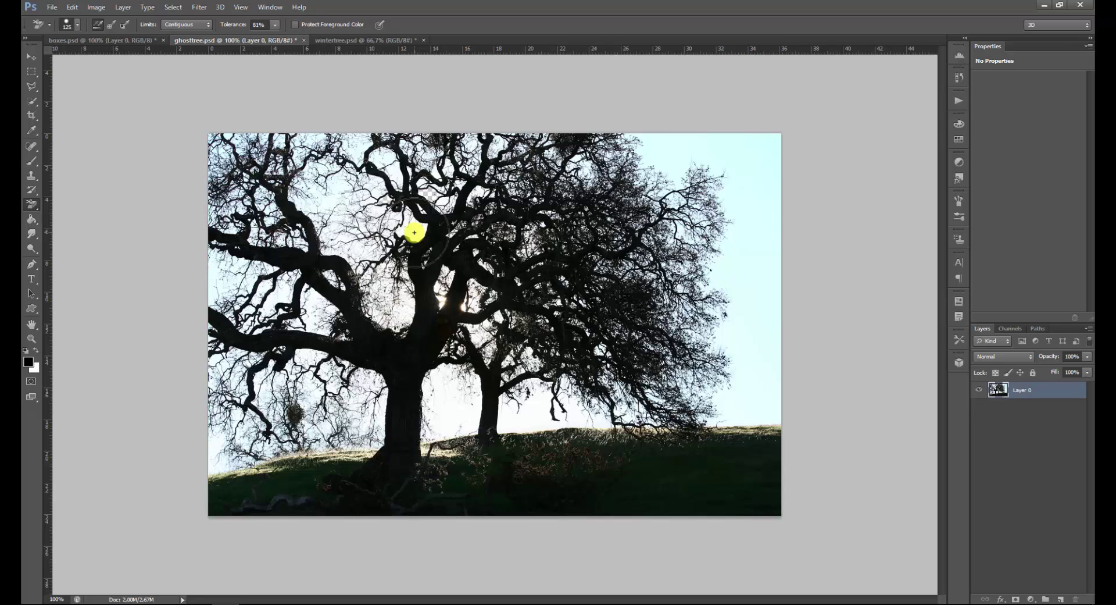
pyautogui.moveTo(417, 232)
pyautogui.mouseDown()
pyautogui.moveTo(477, 187)
pyautogui.moveTo(427, 229)
pyautogui.moveTo(503, 231)
pyautogui.mouseUp()
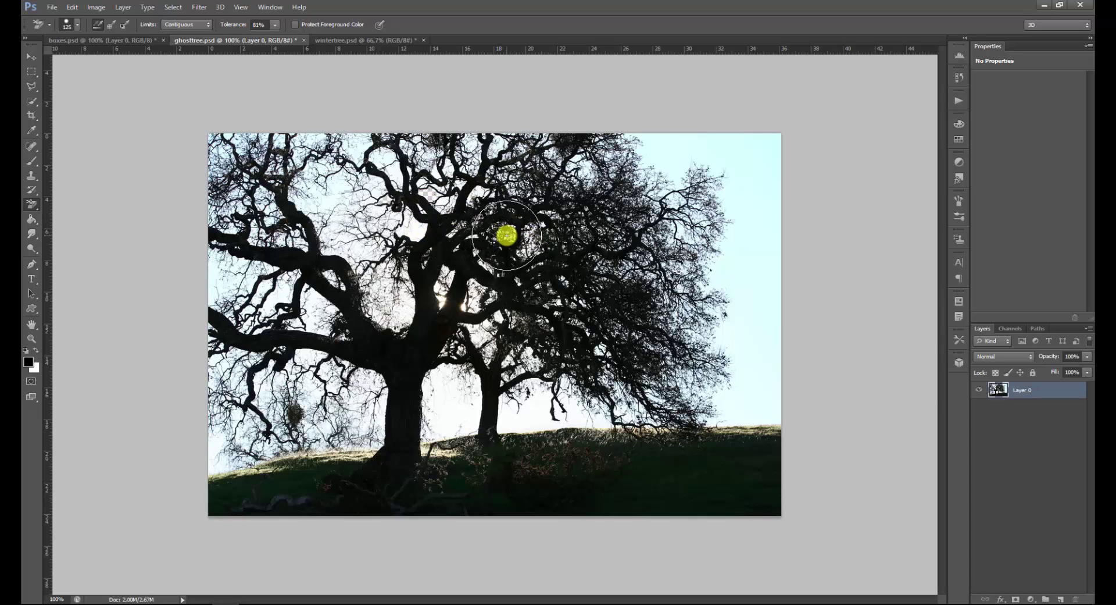
# Step: Set the Background Eraser to sample once with Discontiguous limits
pyautogui.click(109, 27)
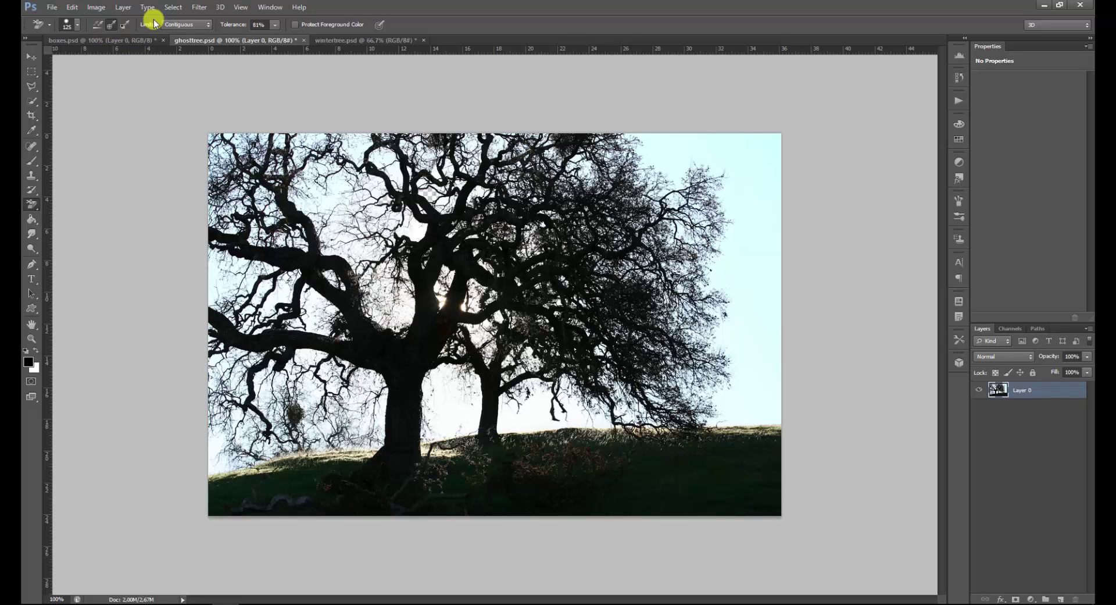
pyautogui.click(197, 25)
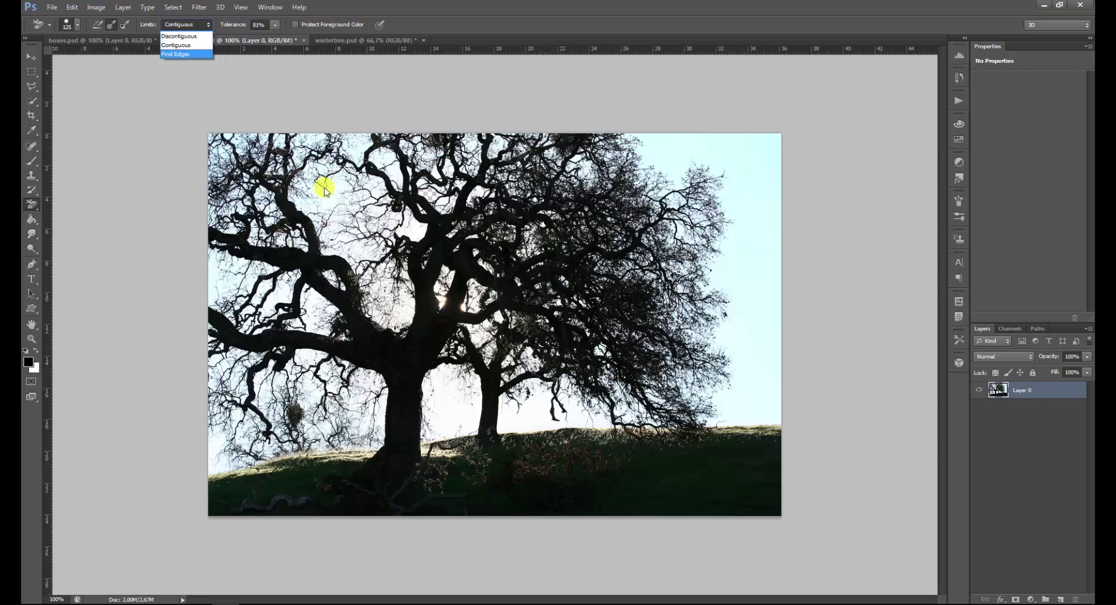
pyautogui.click(195, 36)
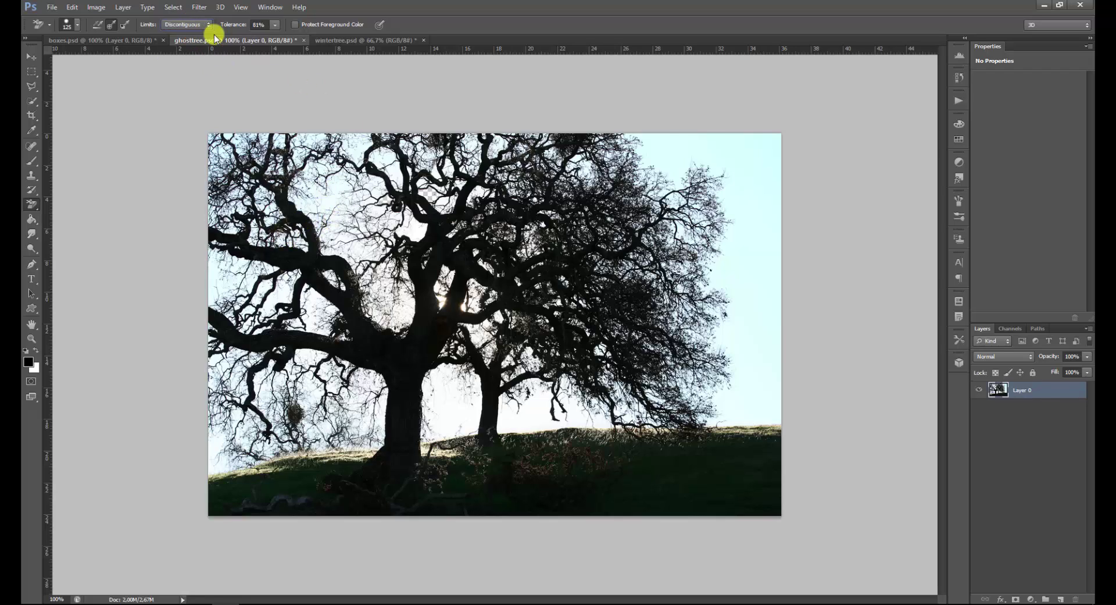
# Step: Erase the sky around the tree's right-hand branches and across the rest of the image down to the hill's left edge
pyautogui.moveTo(721, 272)
pyautogui.mouseDown()
pyautogui.moveTo(732, 245)
pyautogui.moveTo(721, 192)
pyautogui.moveTo(702, 261)
pyautogui.moveTo(683, 194)
pyautogui.moveTo(606, 171)
pyautogui.moveTo(508, 168)
pyautogui.moveTo(615, 148)
pyautogui.moveTo(757, 166)
pyautogui.moveTo(781, 154)
pyautogui.moveTo(751, 322)
pyautogui.moveTo(633, 322)
pyautogui.moveTo(583, 285)
pyautogui.moveTo(651, 228)
pyautogui.moveTo(692, 255)
pyautogui.moveTo(628, 263)
pyautogui.moveTo(589, 292)
pyautogui.moveTo(504, 265)
pyautogui.moveTo(642, 197)
pyautogui.moveTo(566, 211)
pyautogui.moveTo(240, 174)
pyautogui.moveTo(528, 166)
pyautogui.moveTo(460, 143)
pyautogui.moveTo(194, 153)
pyautogui.moveTo(175, 179)
pyautogui.moveTo(257, 249)
pyautogui.moveTo(497, 251)
pyautogui.moveTo(290, 191)
pyautogui.moveTo(187, 198)
pyautogui.moveTo(206, 268)
pyautogui.moveTo(729, 357)
pyautogui.moveTo(751, 374)
pyautogui.moveTo(379, 383)
pyautogui.moveTo(190, 369)
pyautogui.moveTo(376, 333)
pyautogui.moveTo(212, 414)
pyautogui.moveTo(209, 426)
pyautogui.moveTo(248, 431)
pyautogui.moveTo(493, 392)
pyautogui.moveTo(773, 400)
pyautogui.moveTo(818, 377)
pyautogui.mouseUp()
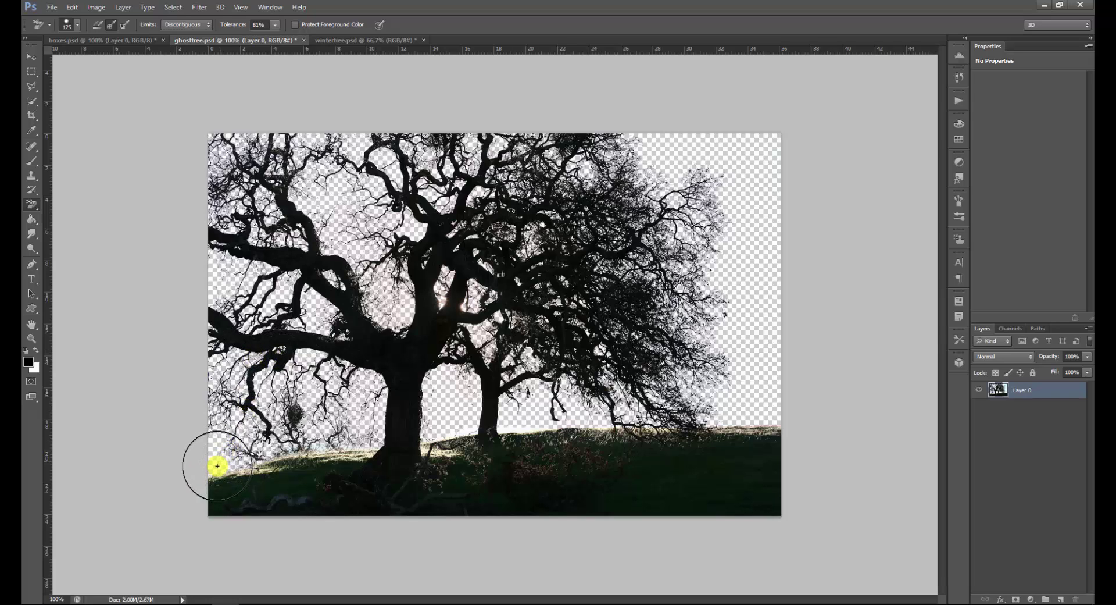
pyautogui.moveTo(216, 465)
pyautogui.mouseDown()
pyautogui.moveTo(370, 446)
pyautogui.moveTo(441, 458)
pyautogui.moveTo(474, 424)
pyautogui.moveTo(517, 419)
pyautogui.moveTo(771, 420)
pyautogui.moveTo(738, 394)
pyautogui.moveTo(670, 381)
pyautogui.moveTo(594, 330)
pyautogui.moveTo(598, 270)
pyautogui.moveTo(671, 174)
pyautogui.moveTo(744, 150)
pyautogui.moveTo(753, 160)
pyautogui.moveTo(571, 193)
pyautogui.moveTo(387, 248)
pyautogui.moveTo(365, 238)
pyautogui.moveTo(320, 119)
pyautogui.moveTo(364, 193)
pyautogui.moveTo(392, 178)
pyautogui.moveTo(358, 89)
pyautogui.mouseUp()
pyautogui.click(265, 26)
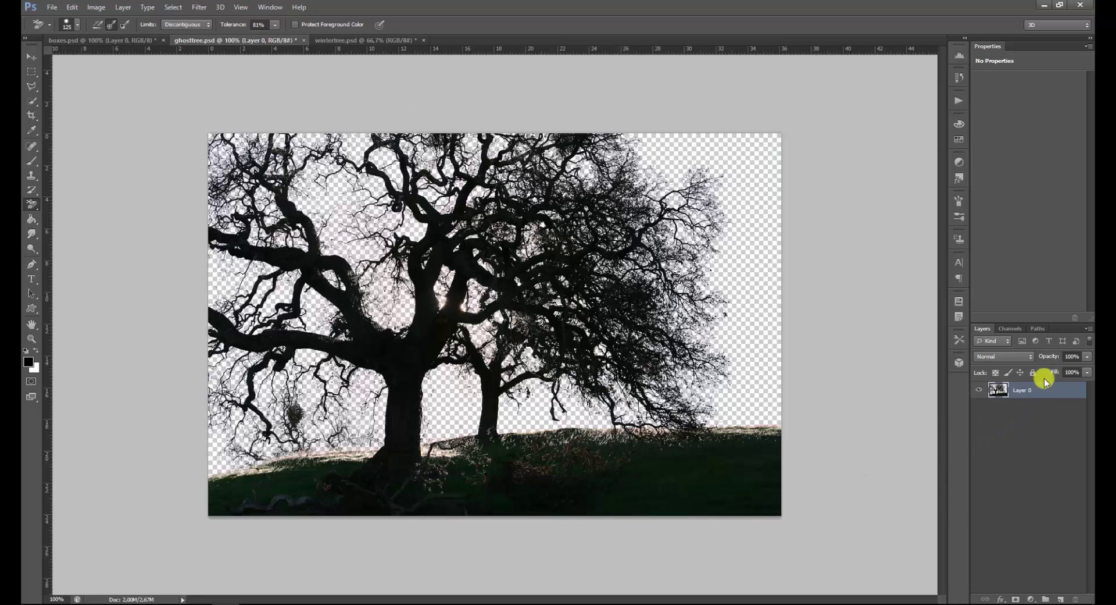
# Step: Add a new layer filled with orange and place it beneath the ghost tree layer
pyautogui.moveTo(1045, 378); pyautogui.dragTo(1071, 598)
pyautogui.click(1064, 599)
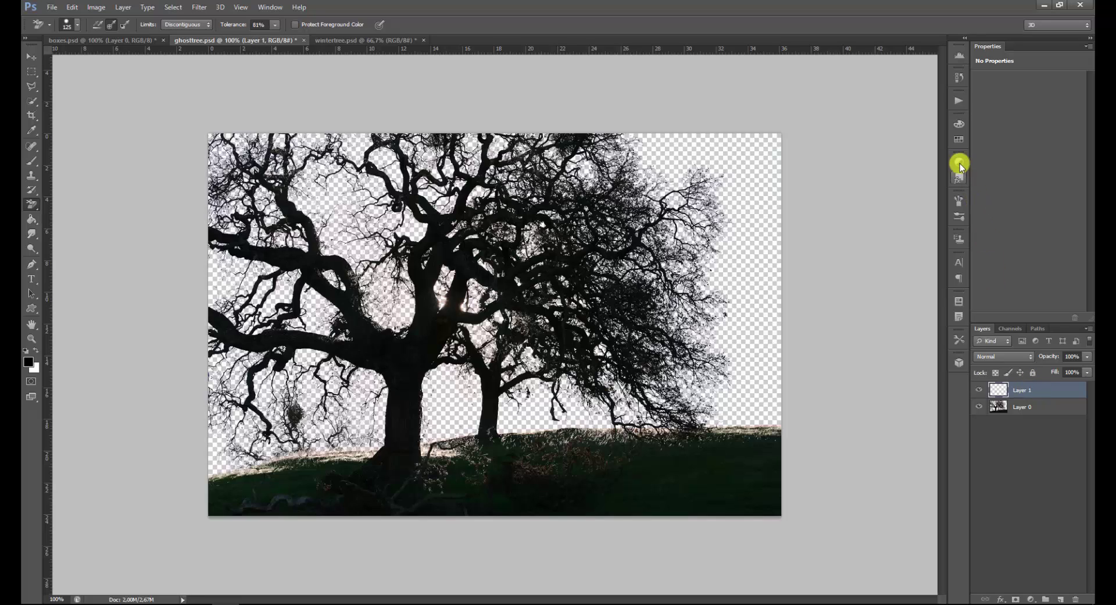
pyautogui.click(960, 140)
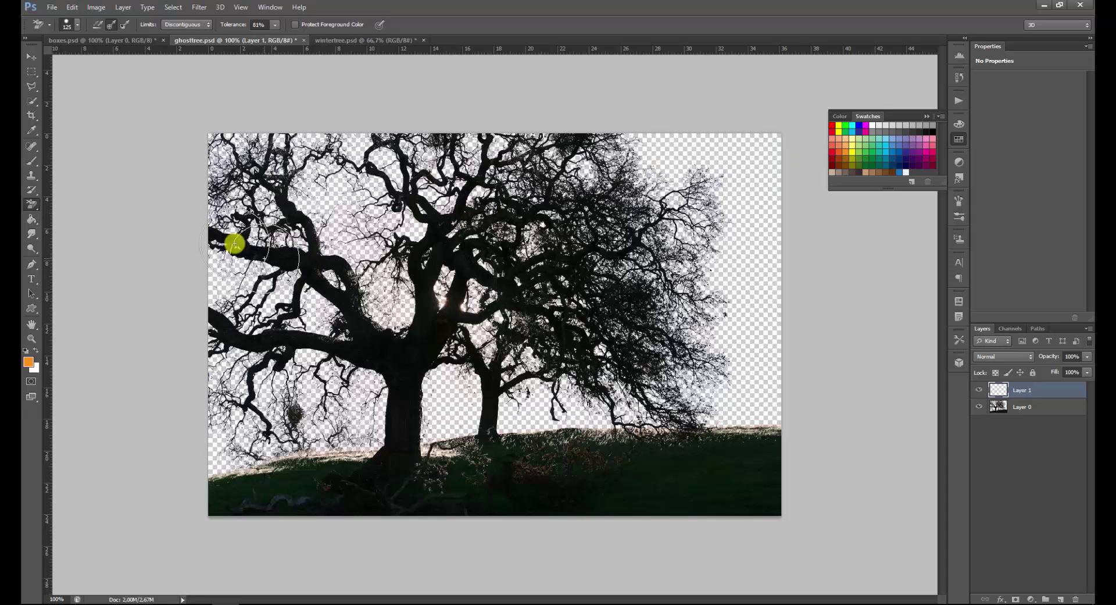
pyautogui.click(33, 221)
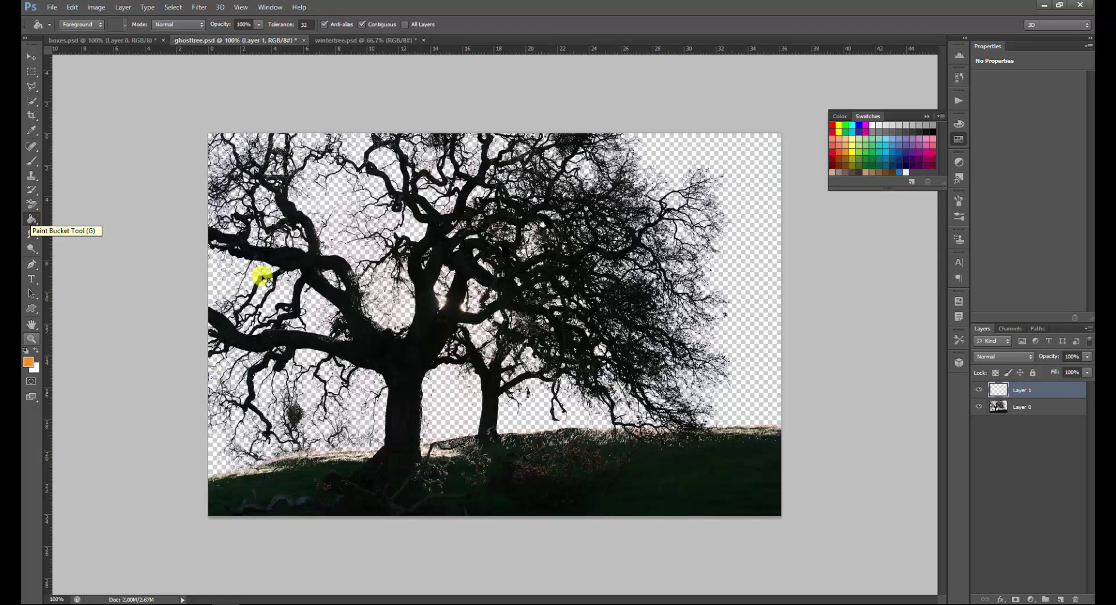
pyautogui.click(730, 154)
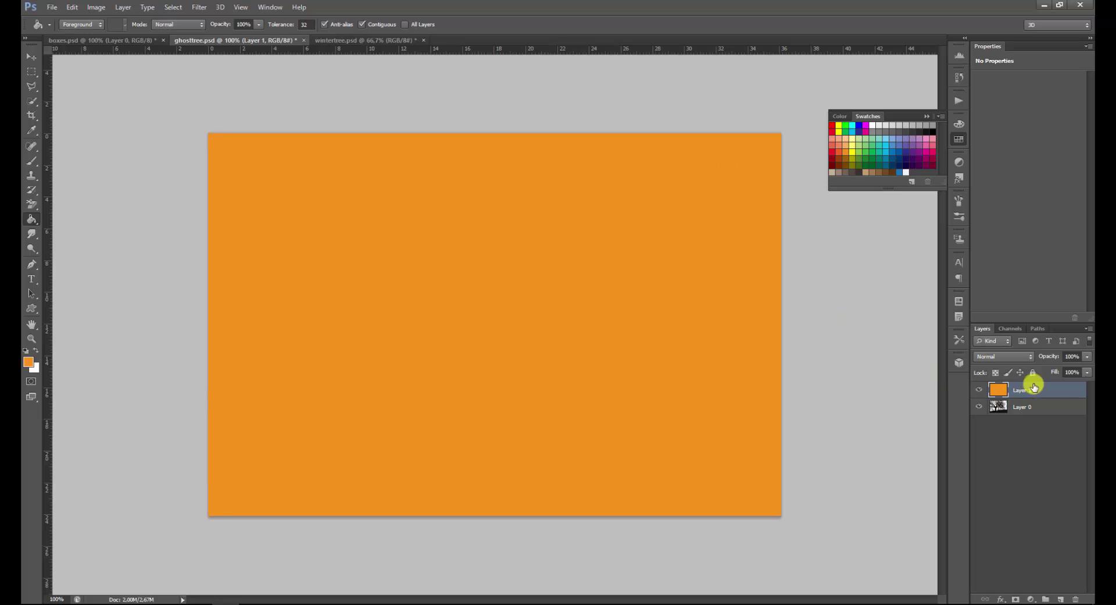
pyautogui.moveTo(1028, 390); pyautogui.dragTo(1039, 416)
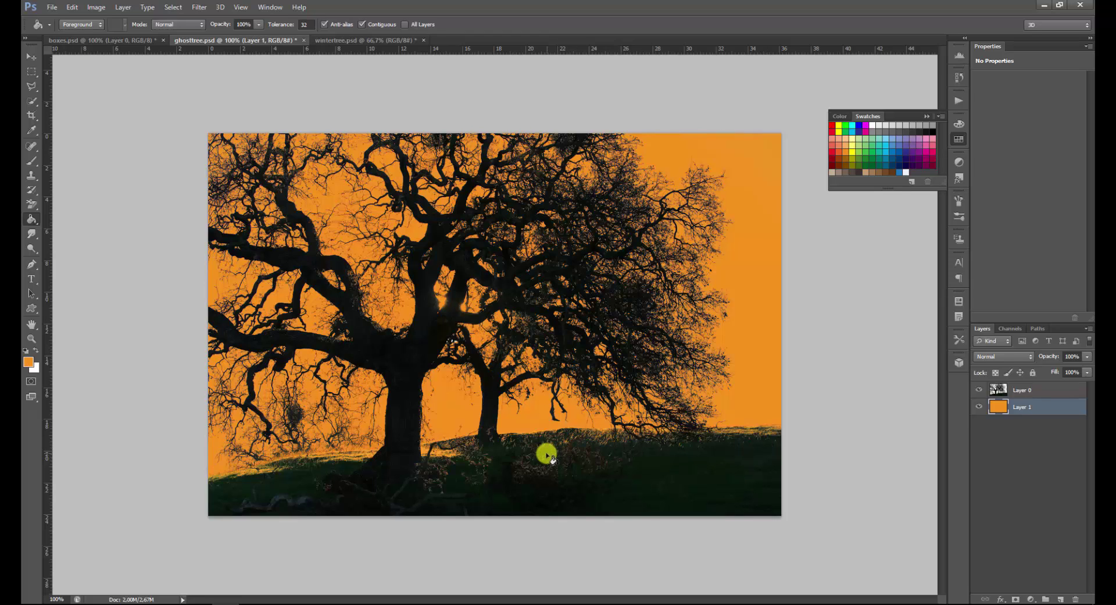
# Step: In wintertree.psd, set the Background Eraser to protect the foreground color with a tolerance of 45%
pyautogui.click(329, 42)
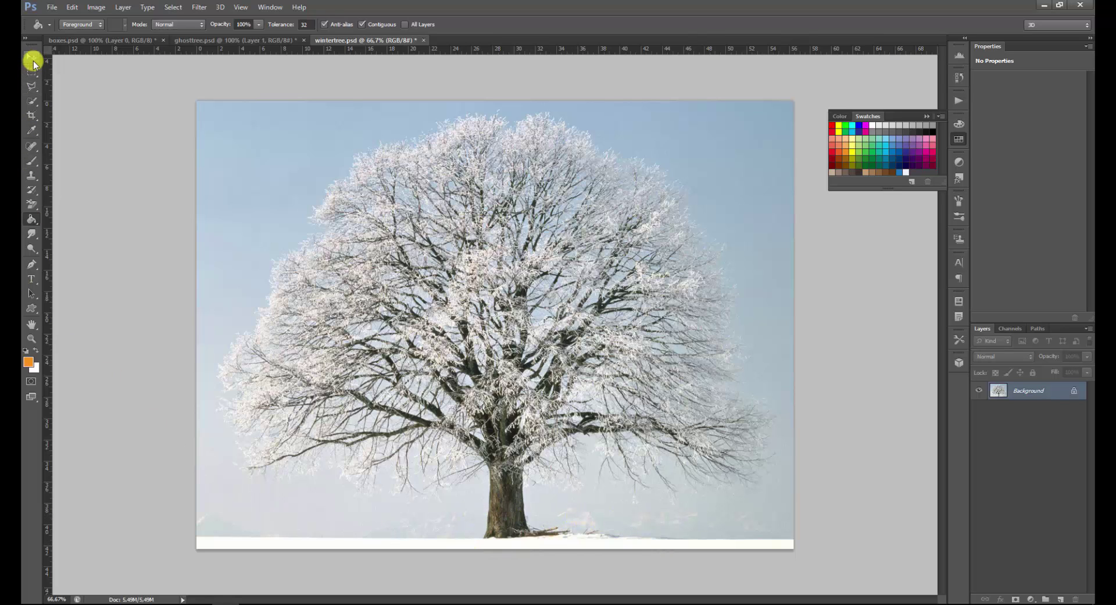
pyautogui.click(37, 205)
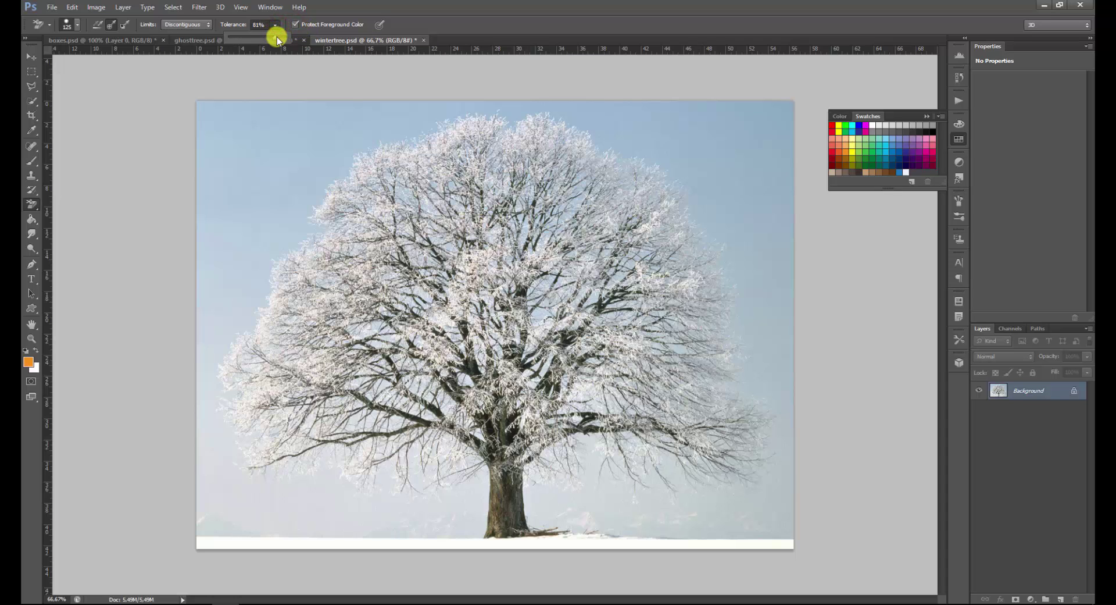
pyautogui.moveTo(276, 36); pyautogui.dragTo(254, 40)
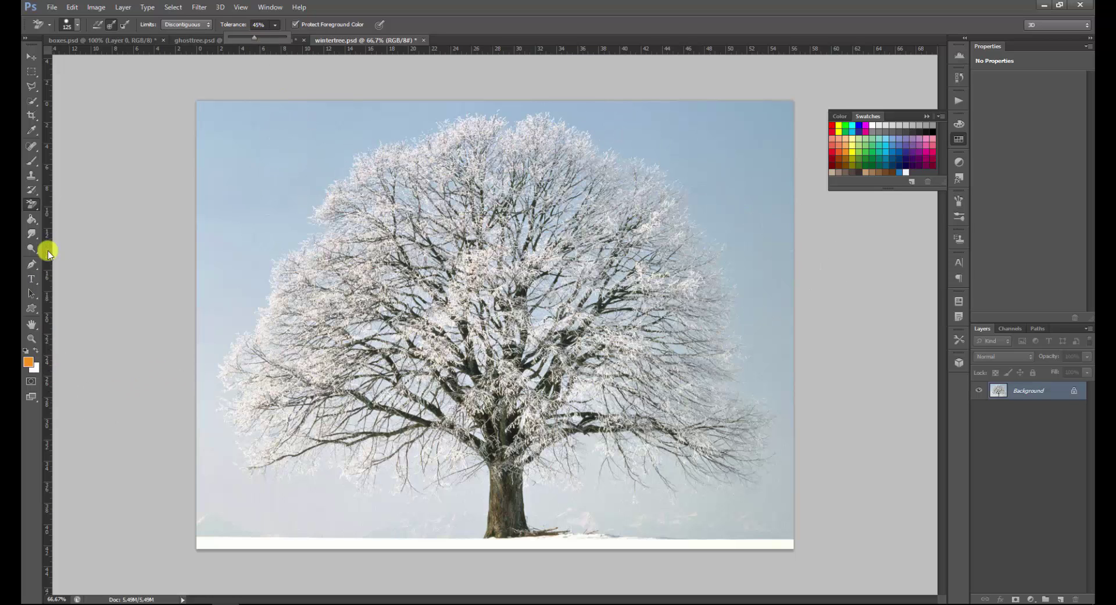
# Step: Sample the white snow at the base of the trunk as the foreground color with the Eyedropper Tool
pyautogui.click(34, 163)
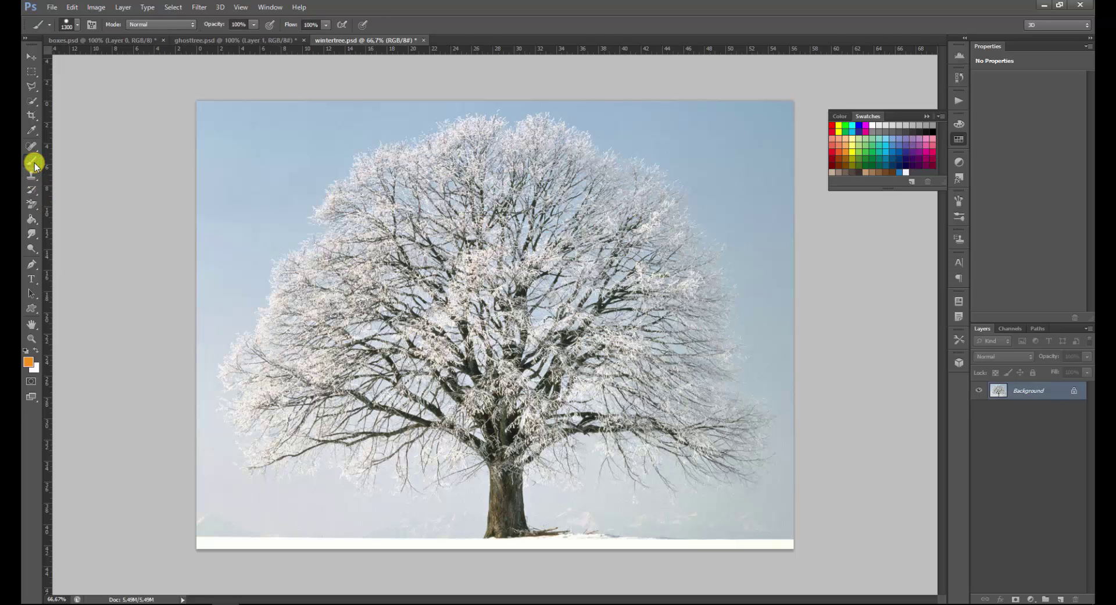
pyautogui.rightClick(34, 163)
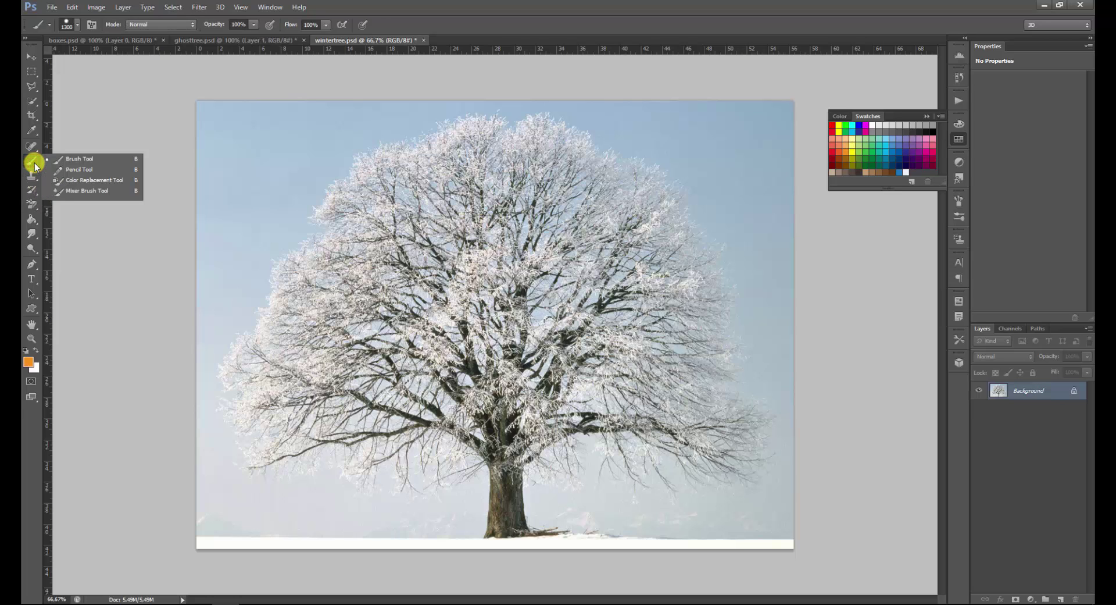
pyautogui.click(27, 134)
pyautogui.rightClick(26, 134)
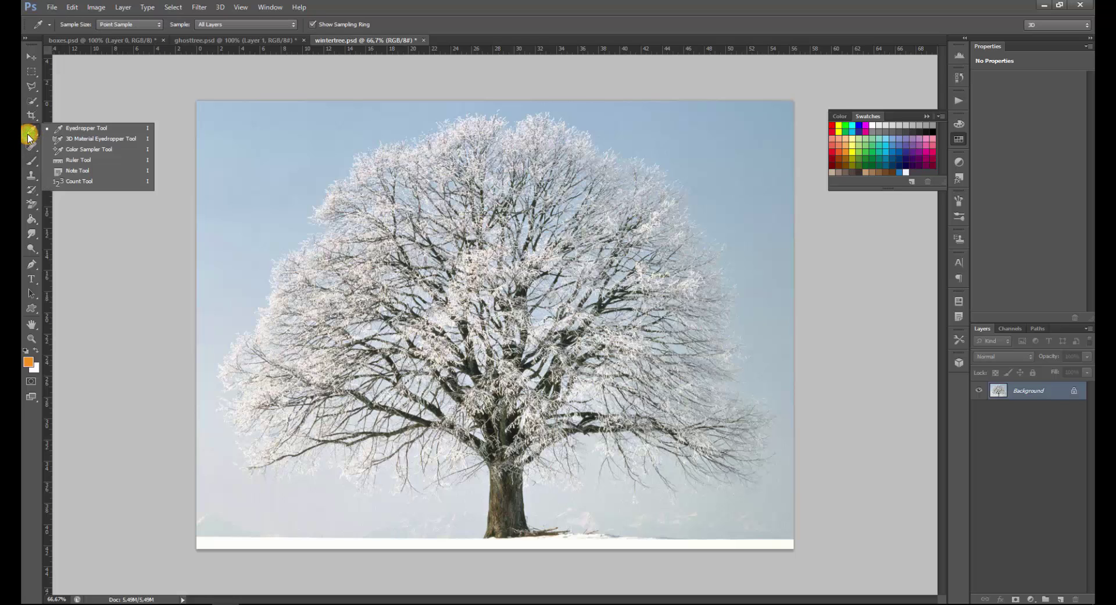
pyautogui.click(85, 127)
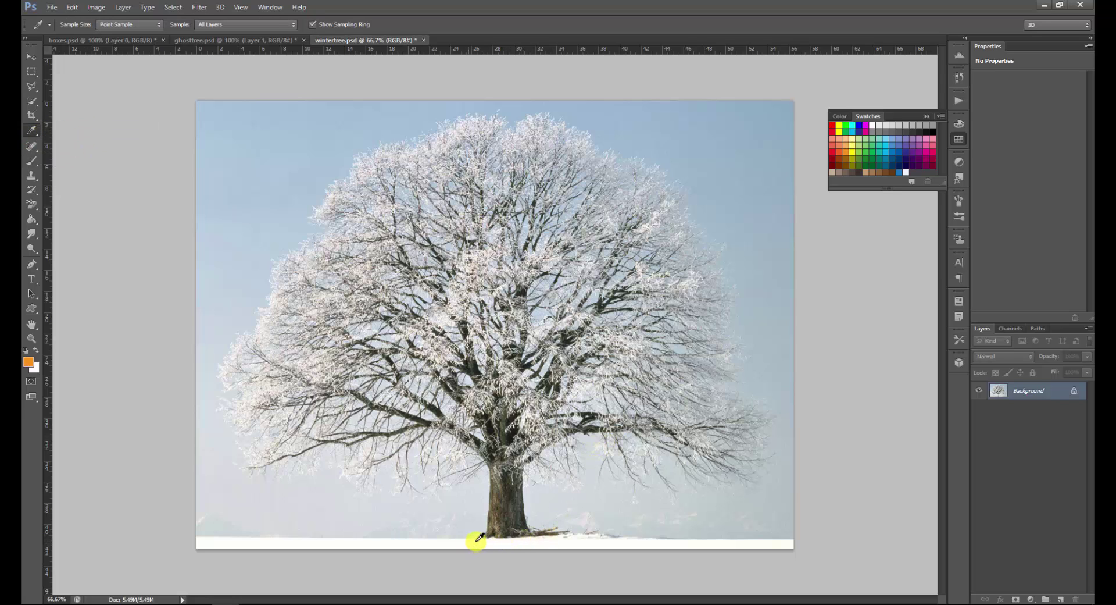
pyautogui.click(512, 540)
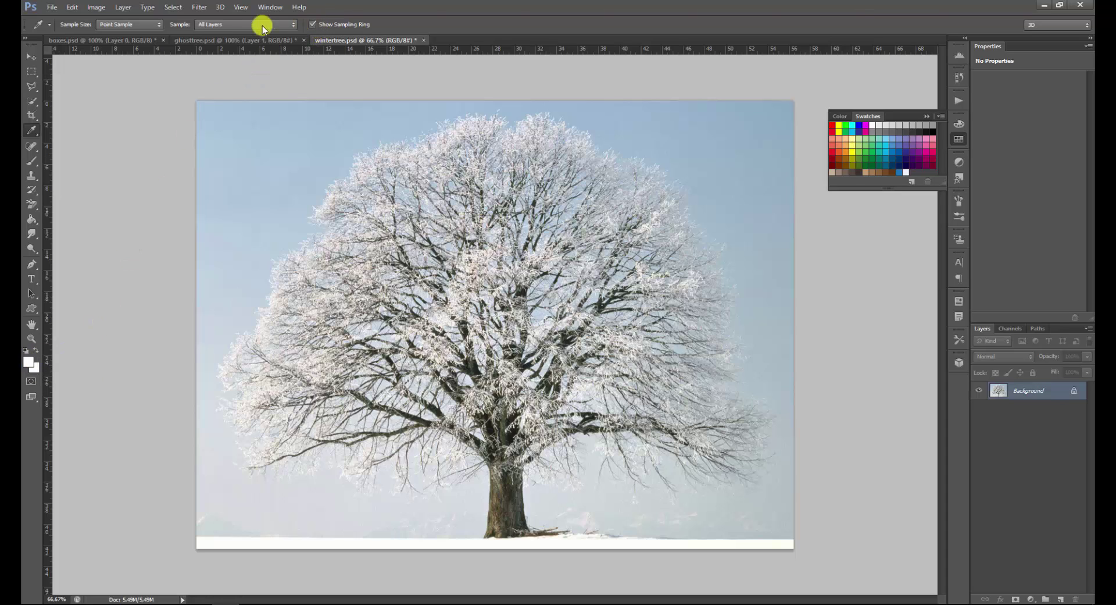
# Step: Enlarge the Background Eraser brush to 400 and erase the blue sky around and between the winter tree's branches
pyautogui.click(32, 204)
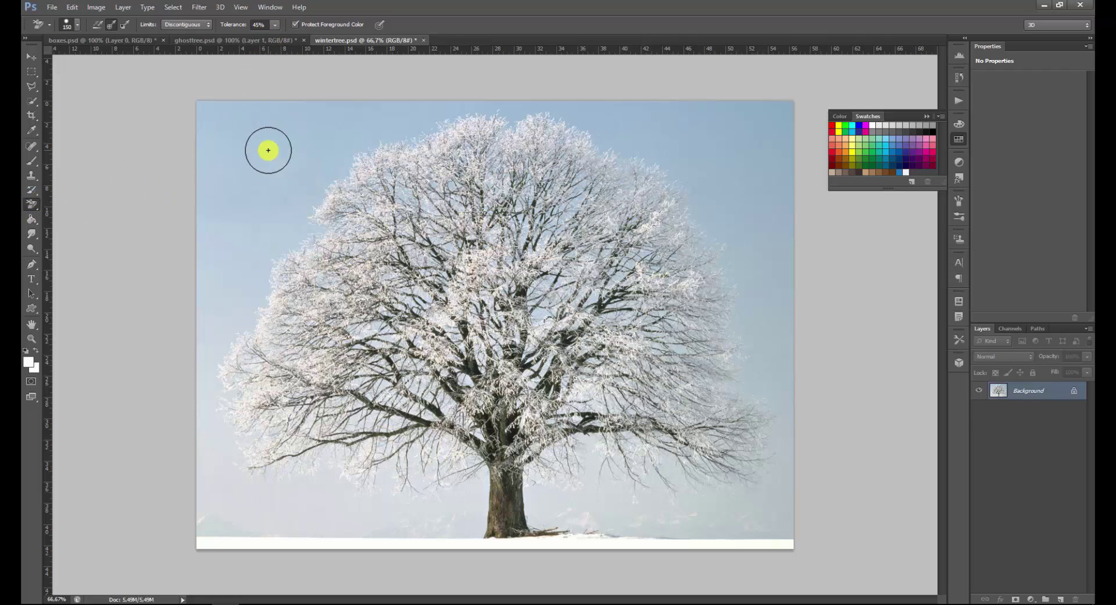
pyautogui.press(']')
pyautogui.press(']')
pyautogui.press(']')
pyautogui.press(']')
pyautogui.press(']')
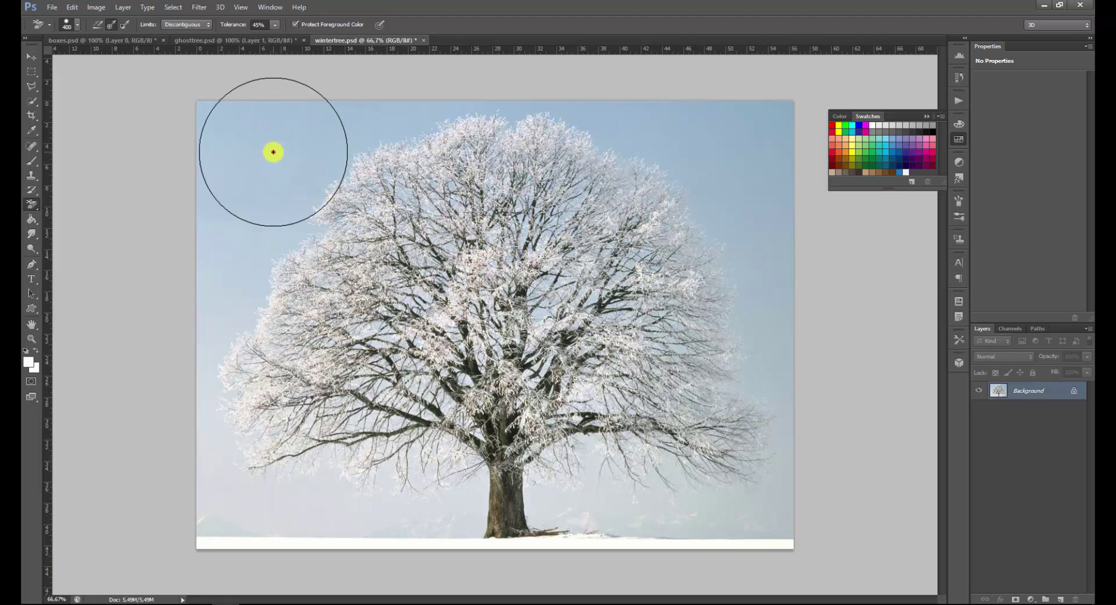
pyautogui.moveTo(273, 151)
pyautogui.mouseDown()
pyautogui.moveTo(387, 177)
pyautogui.moveTo(501, 142)
pyautogui.moveTo(641, 142)
pyautogui.moveTo(708, 201)
pyautogui.moveTo(597, 255)
pyautogui.moveTo(322, 290)
pyautogui.moveTo(455, 295)
pyautogui.moveTo(761, 339)
pyautogui.moveTo(774, 196)
pyautogui.moveTo(758, 114)
pyautogui.moveTo(610, 152)
pyautogui.moveTo(226, 193)
pyautogui.moveTo(223, 131)
pyautogui.moveTo(440, 116)
pyautogui.moveTo(239, 155)
pyautogui.moveTo(149, 301)
pyautogui.moveTo(274, 350)
pyautogui.moveTo(501, 353)
pyautogui.moveTo(773, 409)
pyautogui.moveTo(789, 457)
pyautogui.moveTo(692, 500)
pyautogui.moveTo(231, 500)
pyautogui.moveTo(279, 430)
pyautogui.moveTo(633, 343)
pyautogui.moveTo(494, 395)
pyautogui.moveTo(522, 263)
pyautogui.moveTo(622, 374)
pyautogui.moveTo(216, 189)
pyautogui.moveTo(208, 314)
pyautogui.moveTo(495, 192)
pyautogui.moveTo(579, 211)
pyautogui.moveTo(719, 196)
pyautogui.moveTo(558, 164)
pyautogui.moveTo(429, 434)
pyautogui.moveTo(765, 399)
pyautogui.moveTo(721, 329)
pyautogui.moveTo(634, 385)
pyautogui.moveTo(633, 372)
pyautogui.moveTo(362, 204)
pyautogui.moveTo(350, 324)
pyautogui.moveTo(453, 333)
pyautogui.moveTo(568, 295)
pyautogui.moveTo(603, 262)
pyautogui.mouseUp()
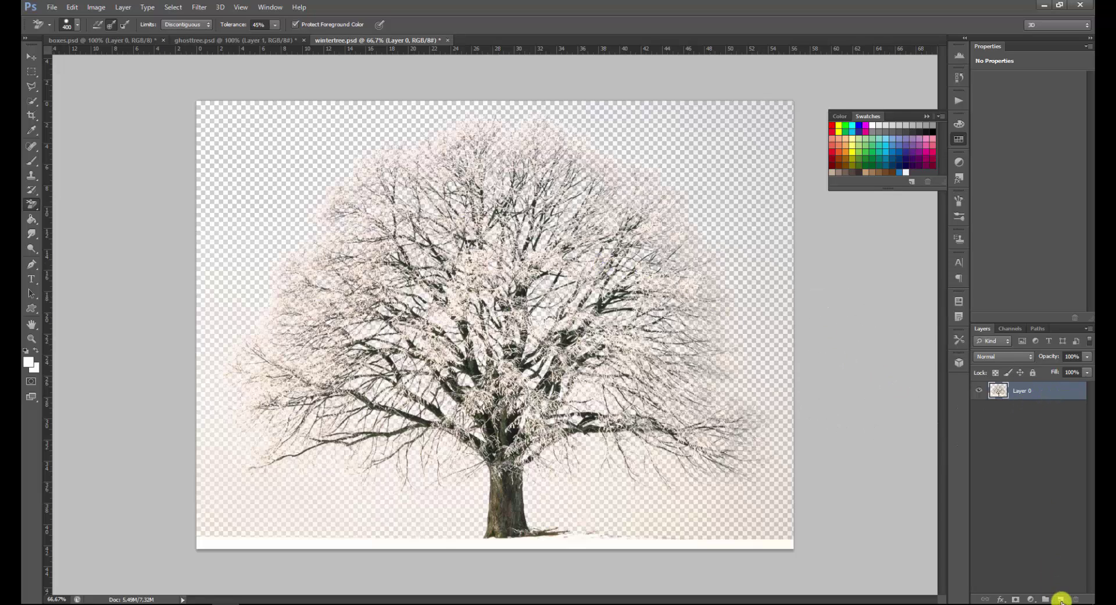
# Step: Add an orange-filled layer beneath the winter tree layer and make the tree layer active
pyautogui.click(1061, 599)
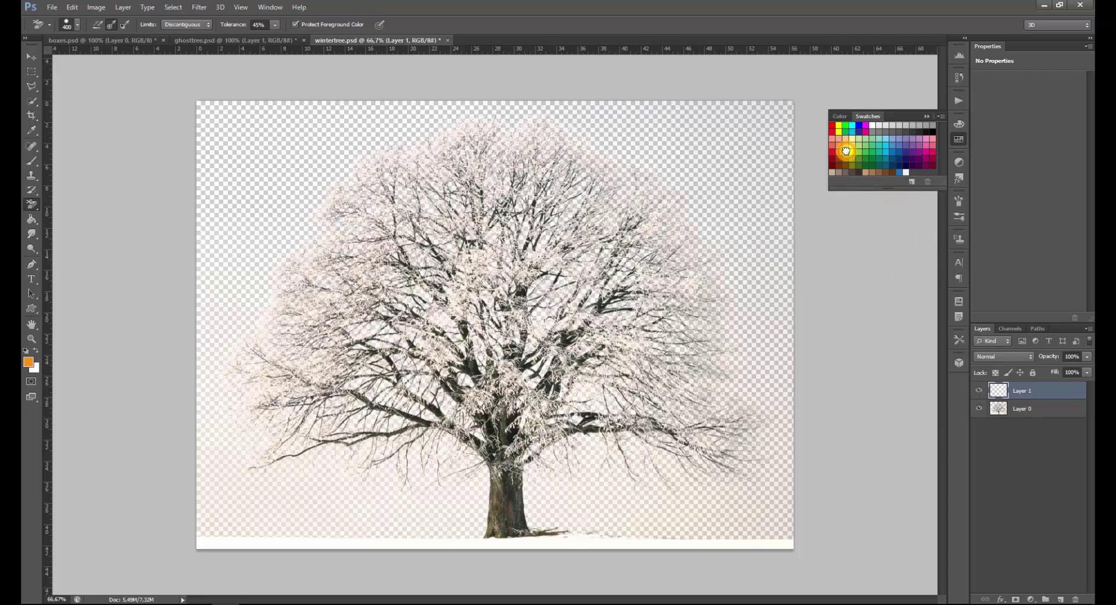
pyautogui.click(29, 220)
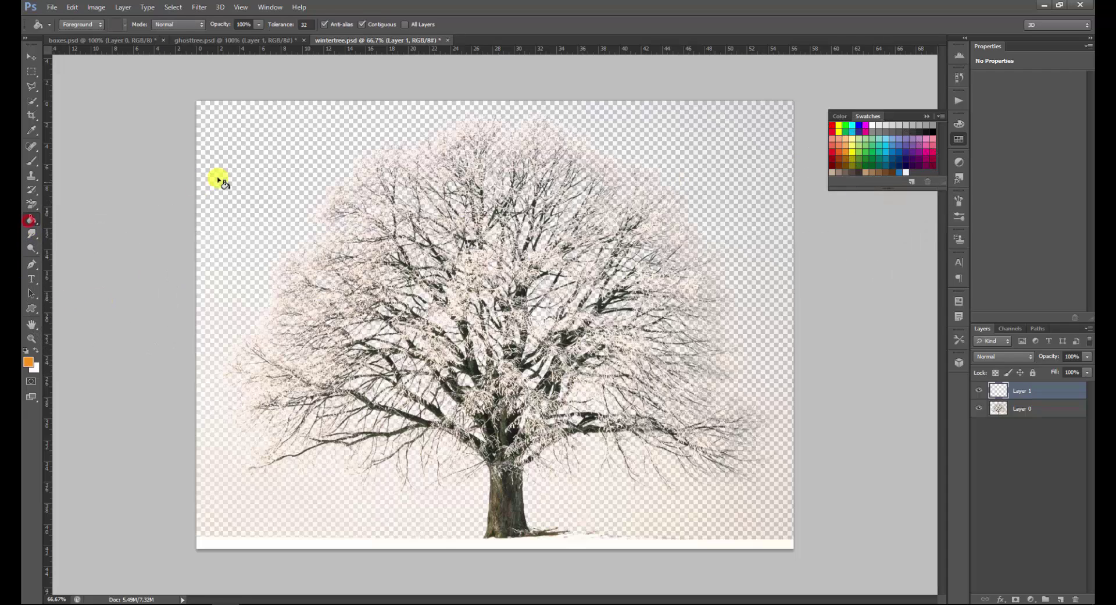
pyautogui.click(283, 162)
pyautogui.moveTo(1040, 395); pyautogui.dragTo(1047, 433)
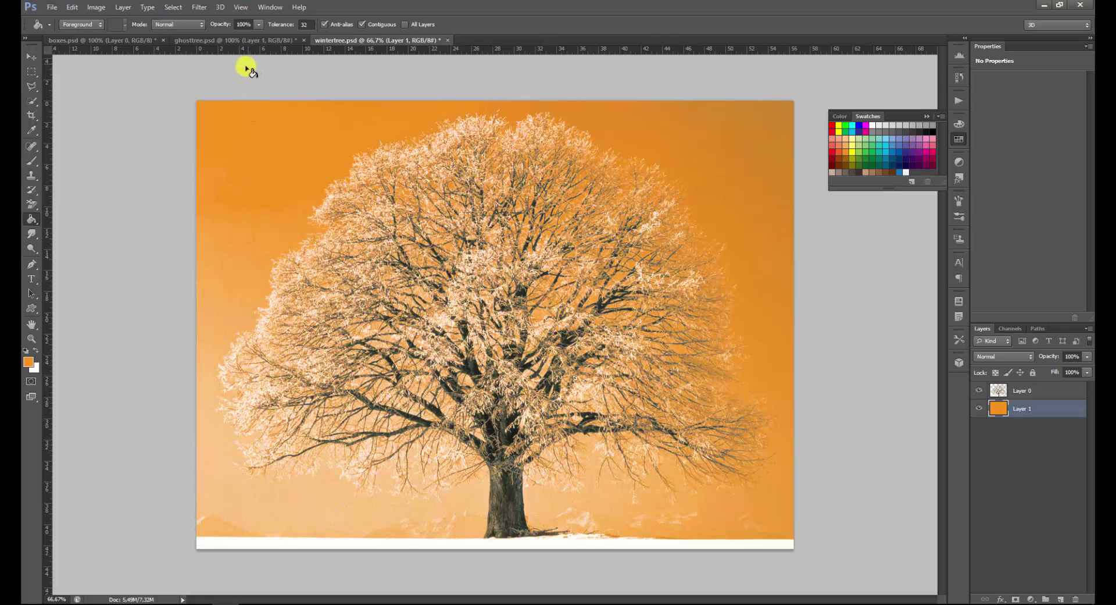
pyautogui.click(1050, 393)
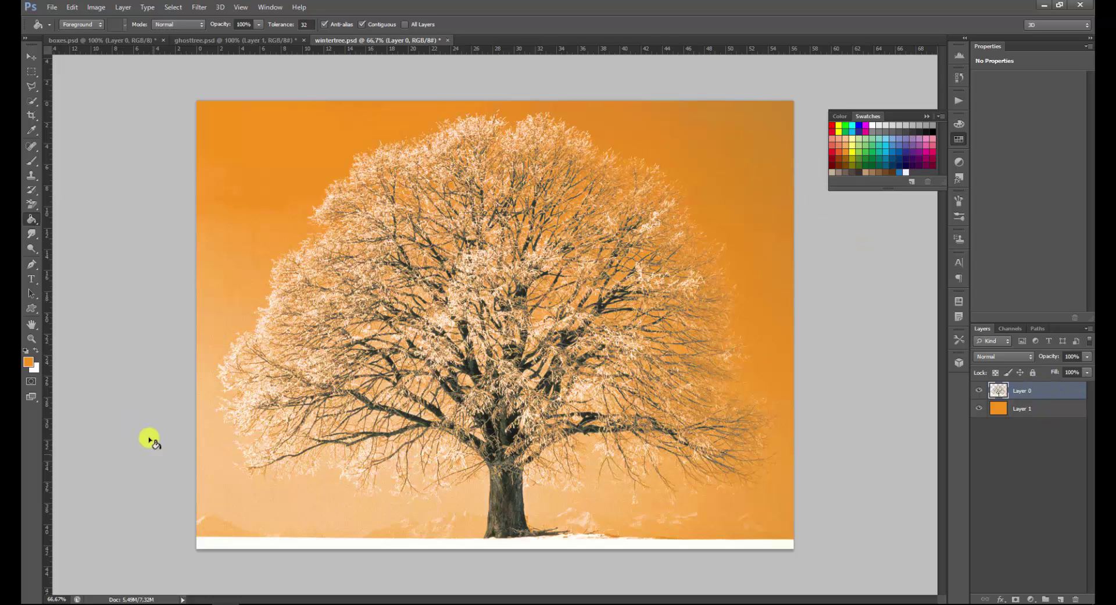